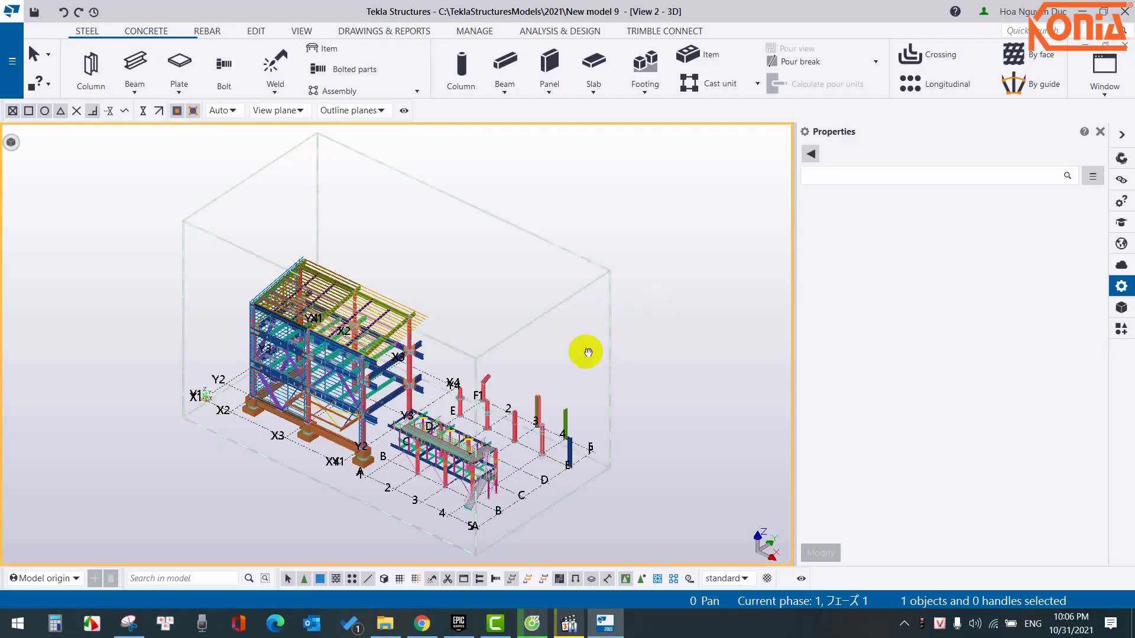
# - Pan New model 9 in View 2 - 3D so the whole steel structure fits the work area
pyautogui.moveTo(588, 352); pyautogui.dragTo(638, 360, button='middle')
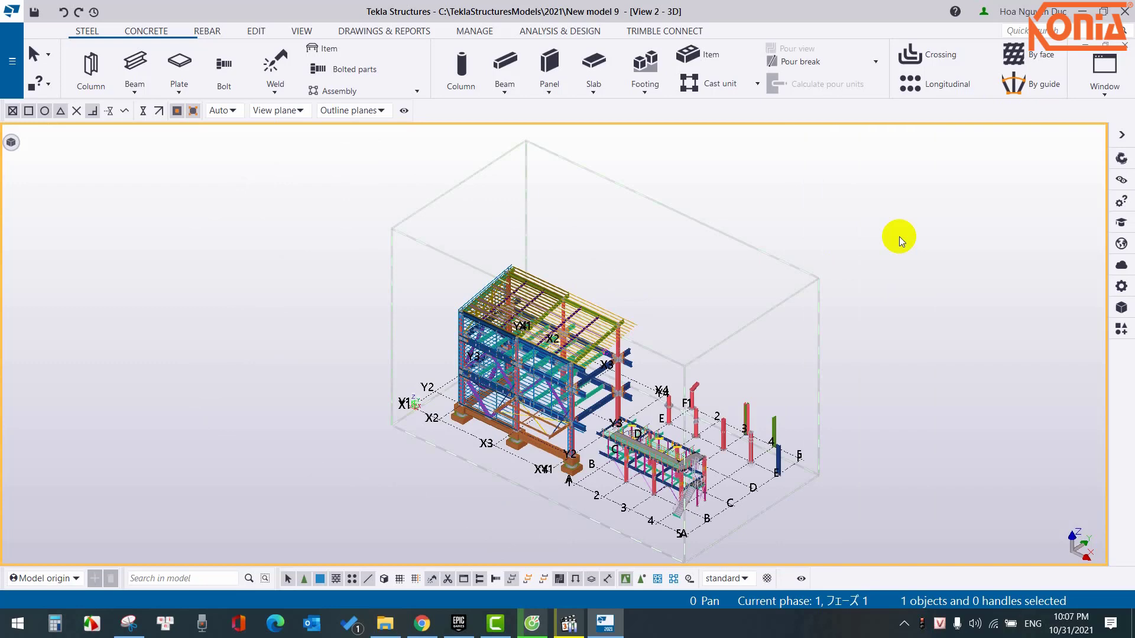
# - Review the 3D view's properties, then show its quick settings with view depths 3000 and 30000
pyautogui.doubleClick(900, 236)
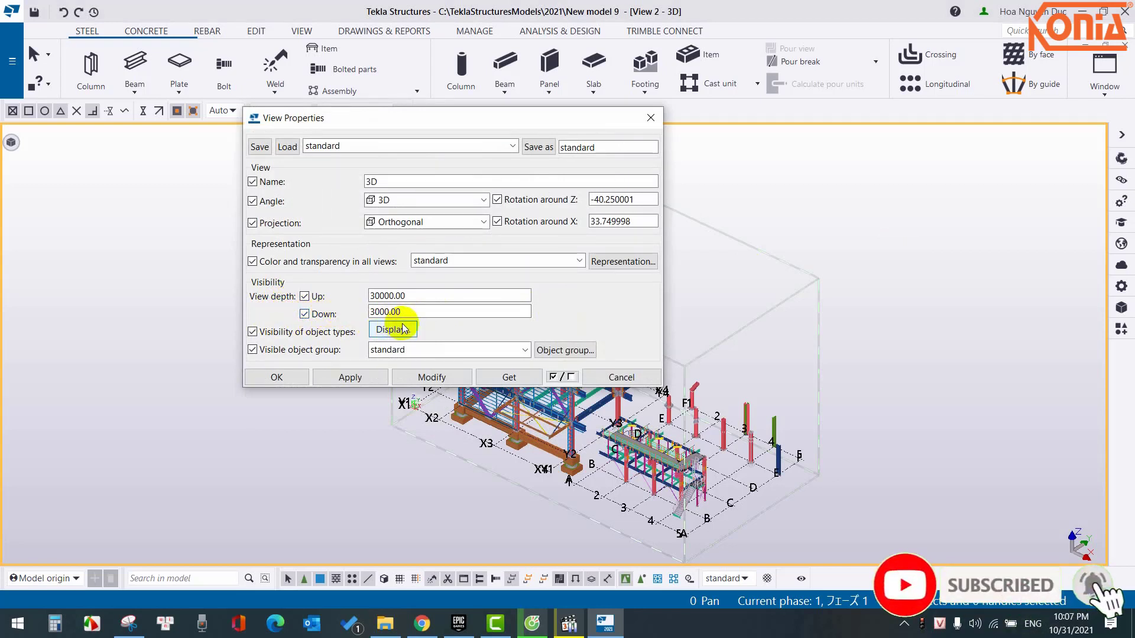
pyautogui.click(624, 376)
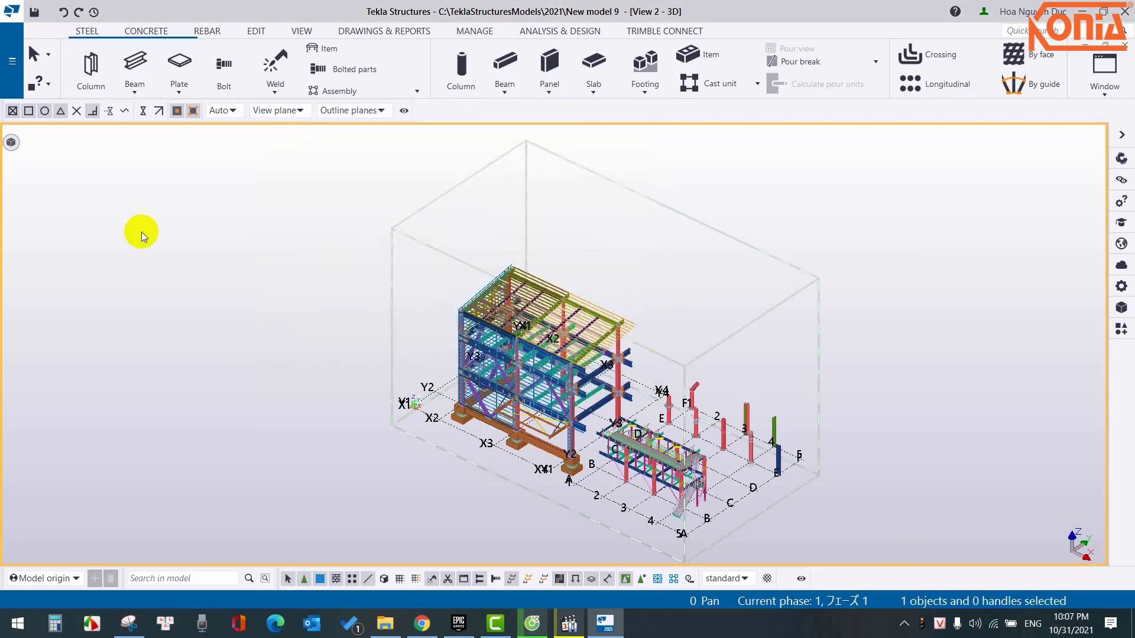
pyautogui.click(9, 144)
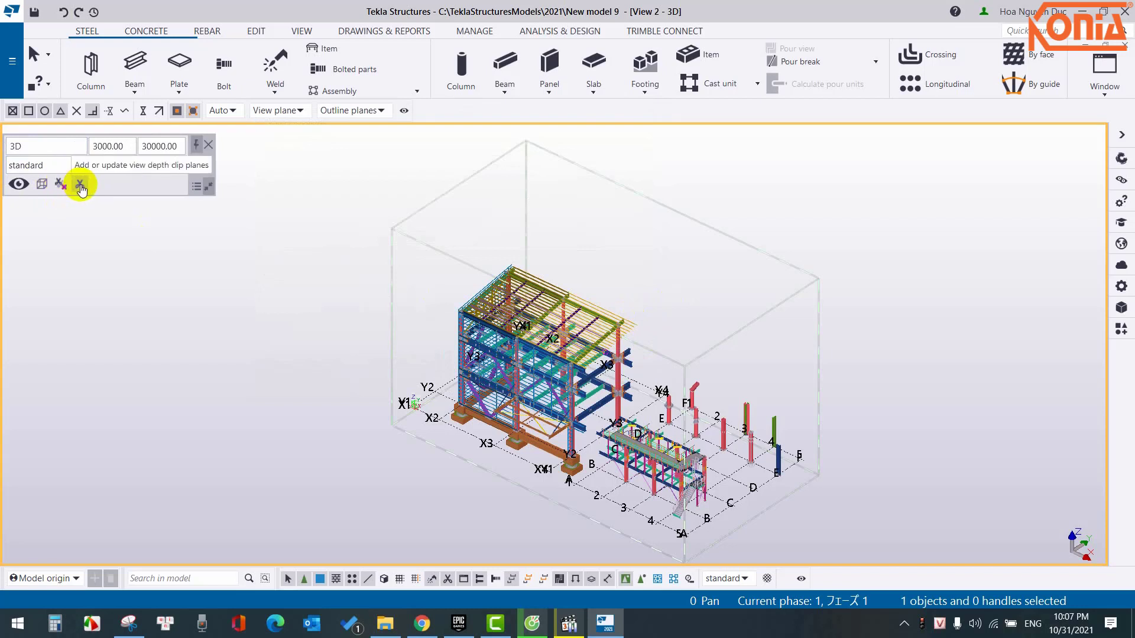
pyautogui.moveTo(10, 142)
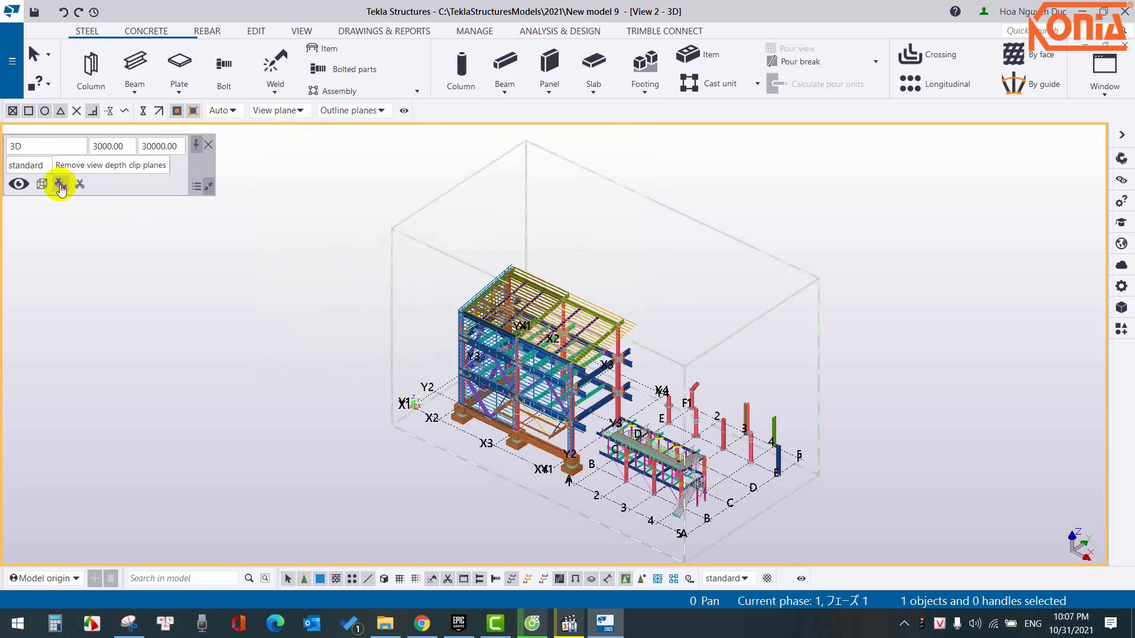
# - Remove the view depth clip planes from the 3D view
pyautogui.click(61, 186)
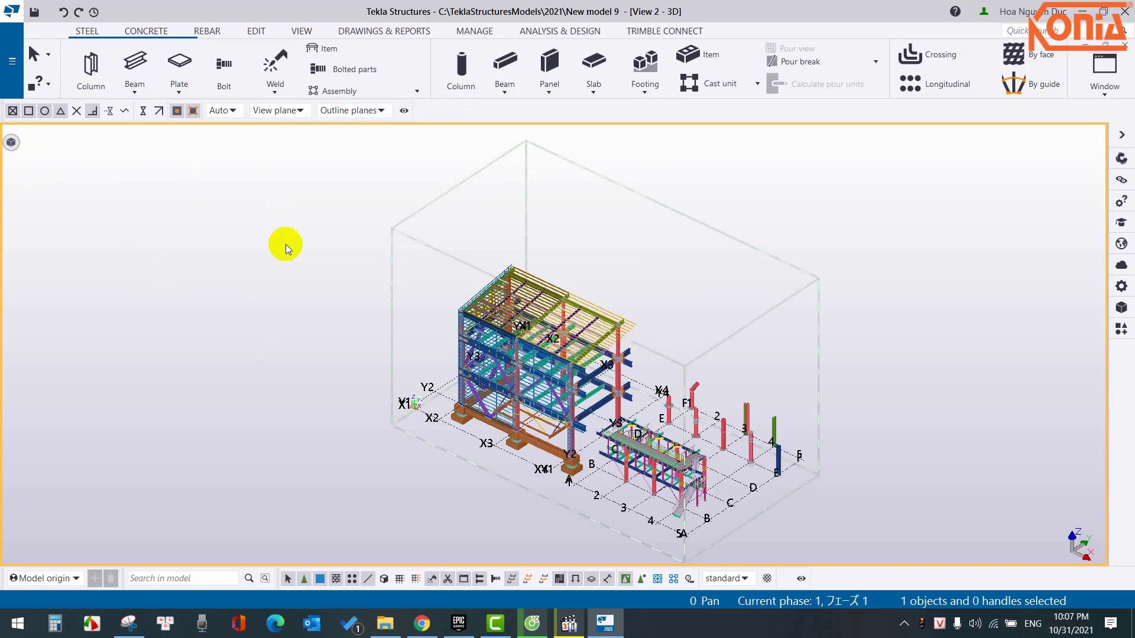
pyautogui.scroll(5, 584, 404)
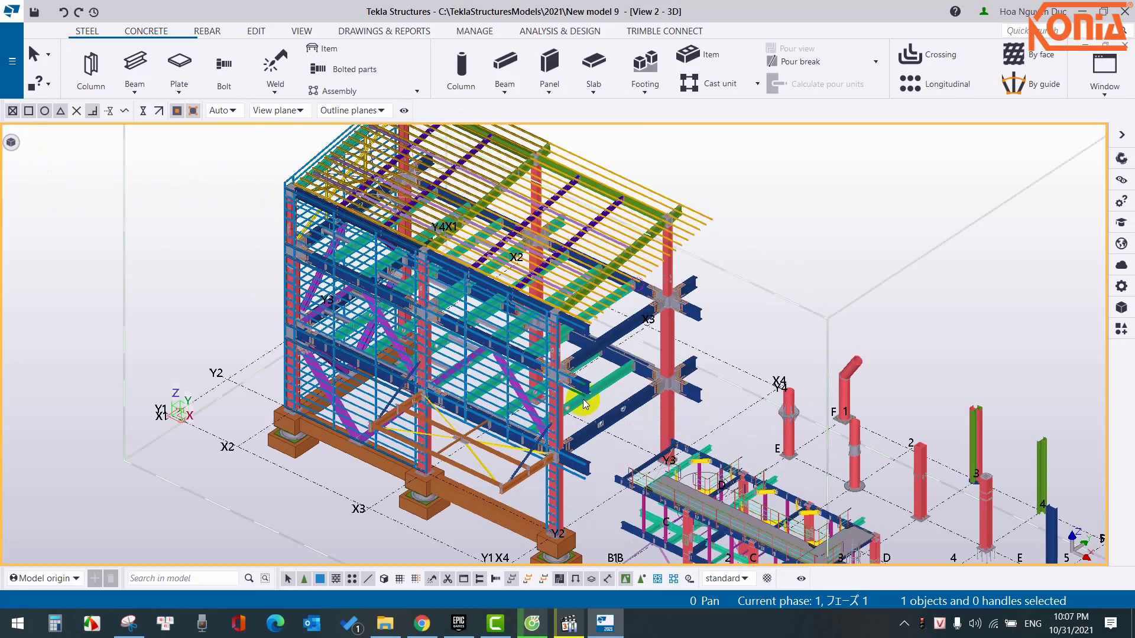
pyautogui.scroll(4, 584, 404)
pyautogui.scroll(4, 545, 346)
pyautogui.scroll(-10, 504, 297)
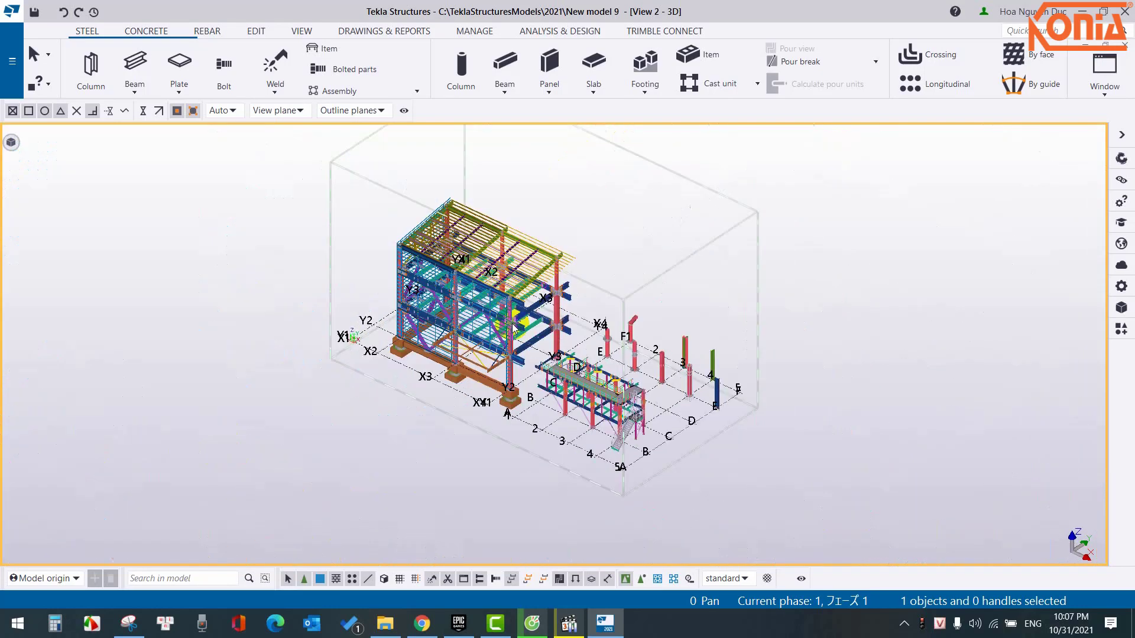
# - Confirm the view depths remain 30000 up and 3000 down, then rotate the model slightly
pyautogui.doubleClick(681, 239)
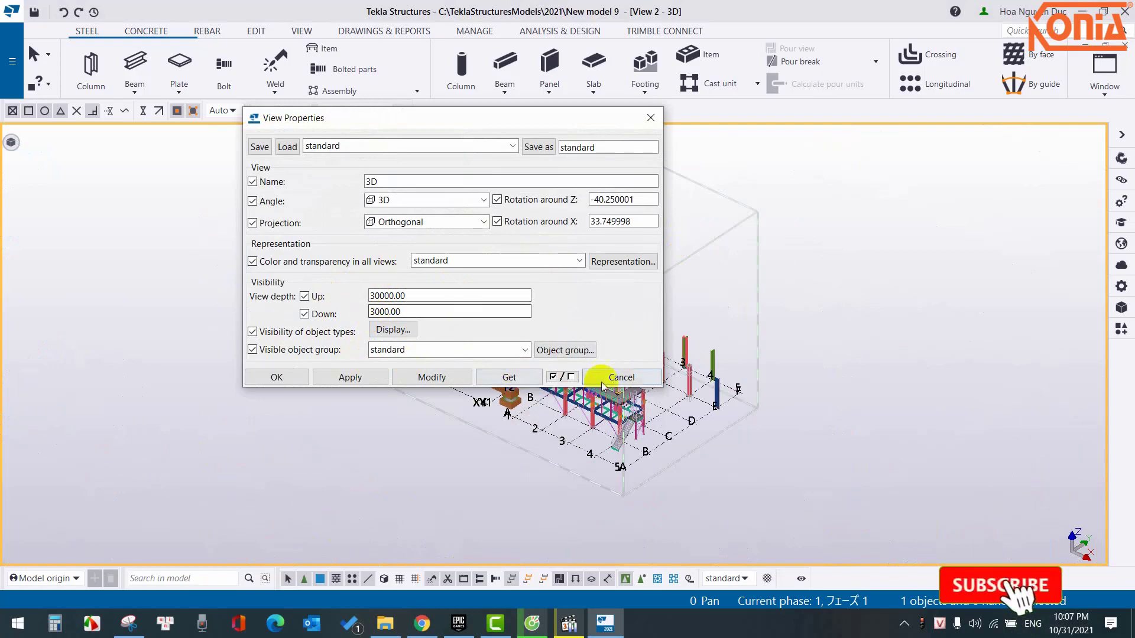
pyautogui.click(620, 379)
pyautogui.scroll(5, 412, 361)
pyautogui.scroll(-5, 412, 361)
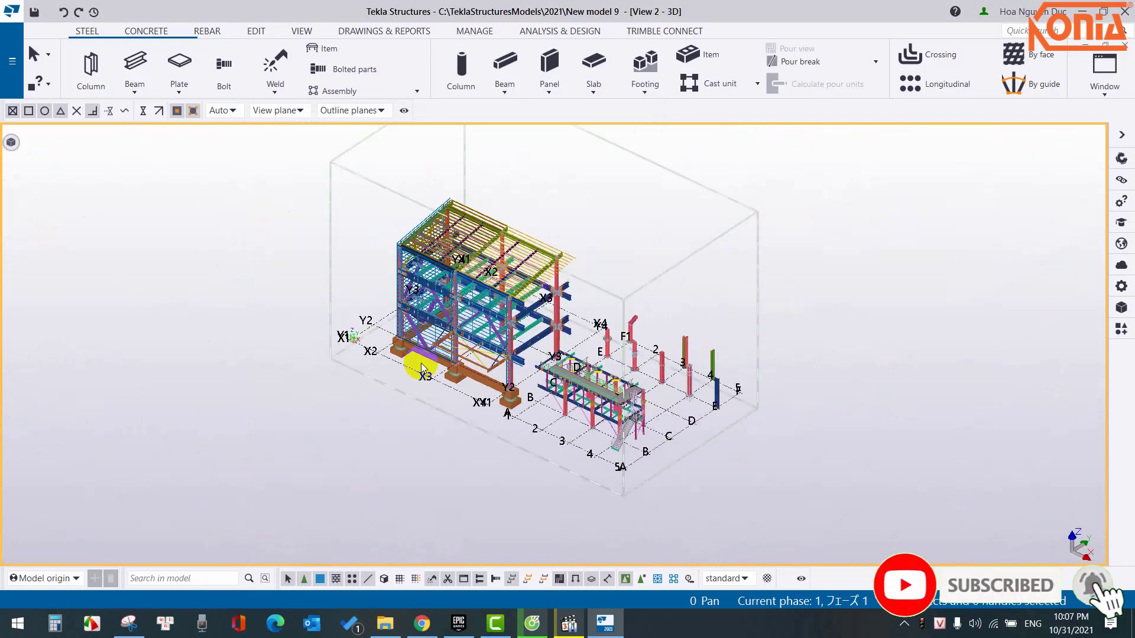
pyautogui.keyDown('ctrl'); pyautogui.moveTo(405, 362); pyautogui.dragTo(524, 373, button='middle'); pyautogui.keyUp('ctrl')
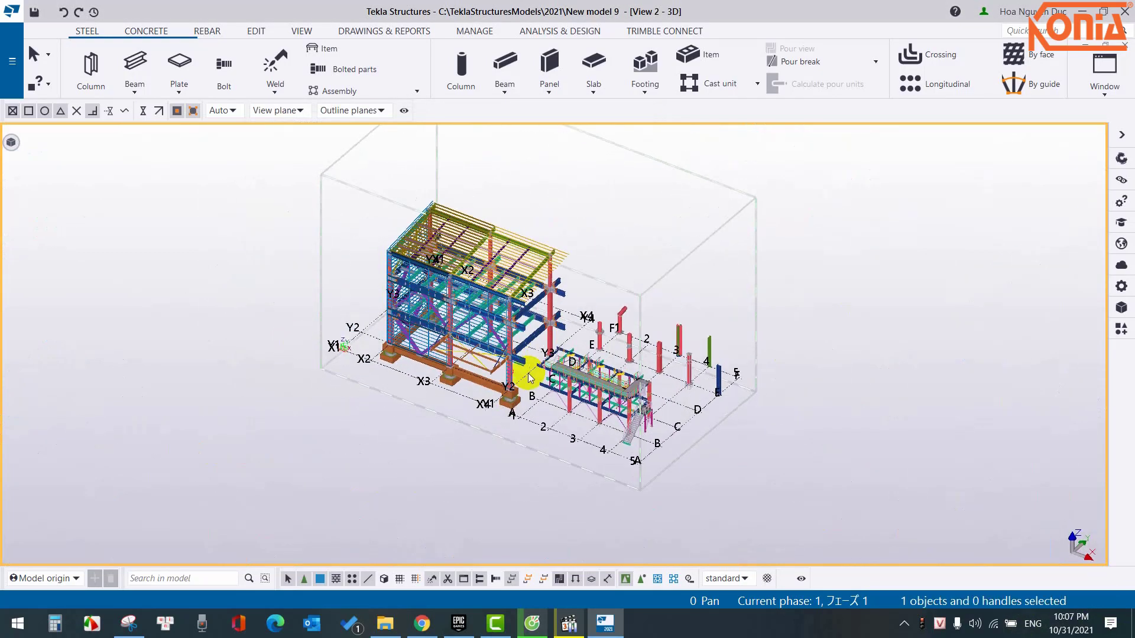
pyautogui.scroll(5, 425, 388)
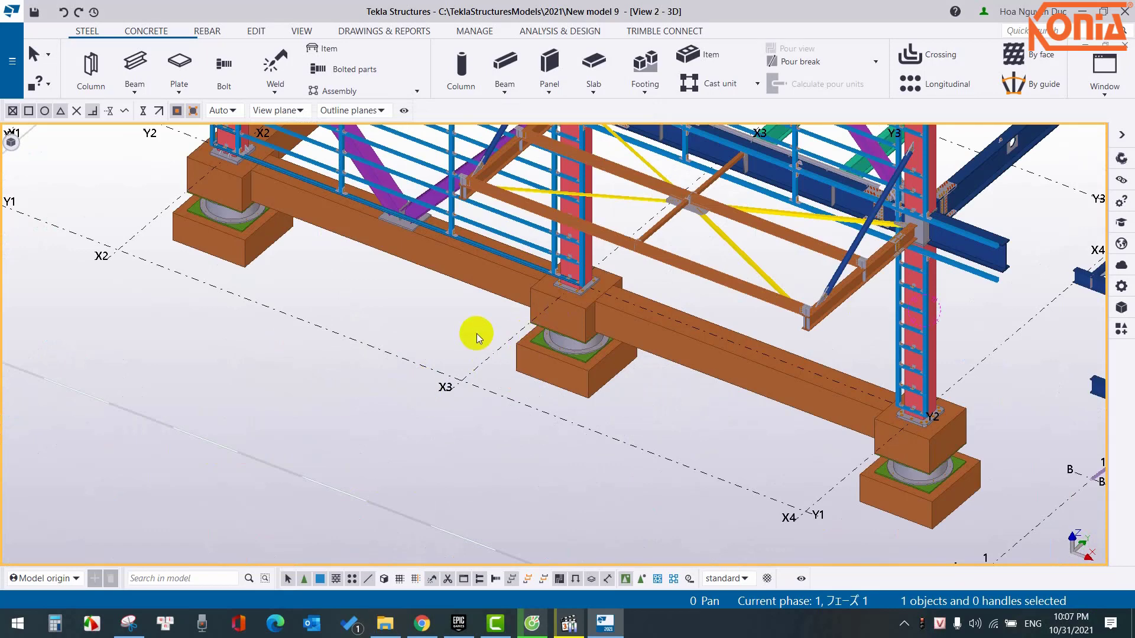
# - Open the 建築-X3 view from the Named views list in the Views dialog
pyautogui.hotkey('ctrl', 'i')
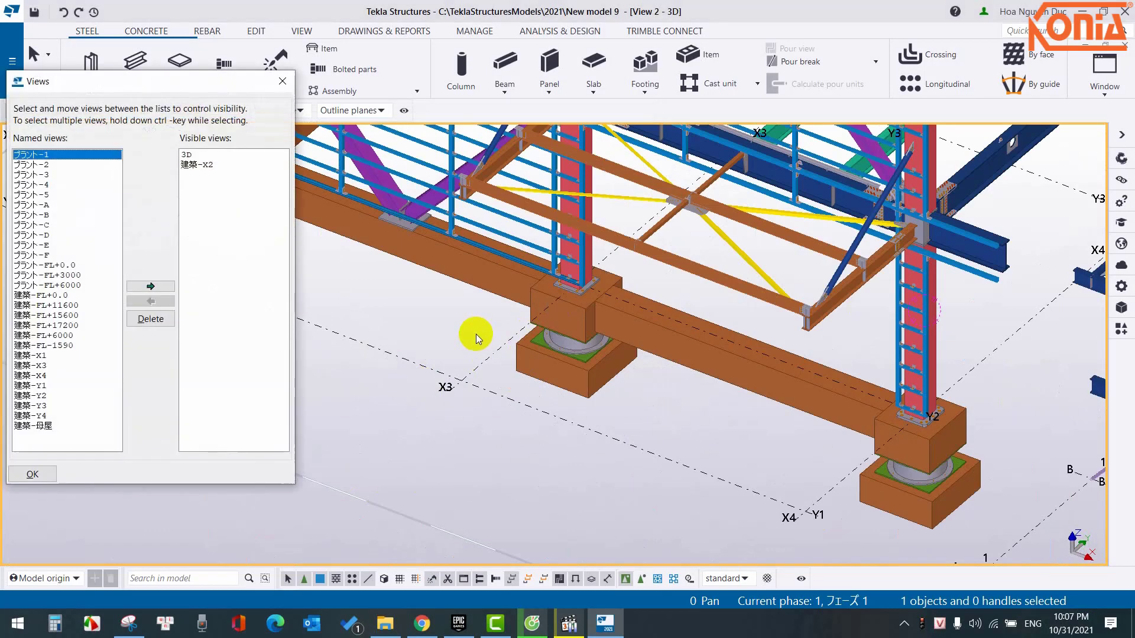
pyautogui.click(528, 350)
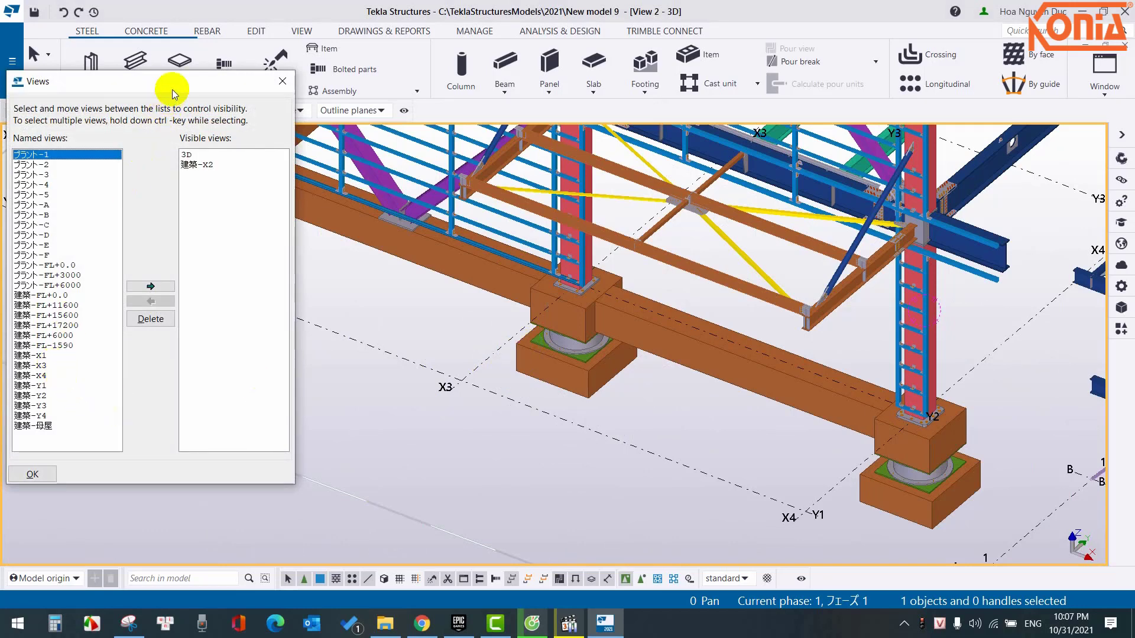
pyautogui.moveTo(172, 90); pyautogui.dragTo(172, 143)
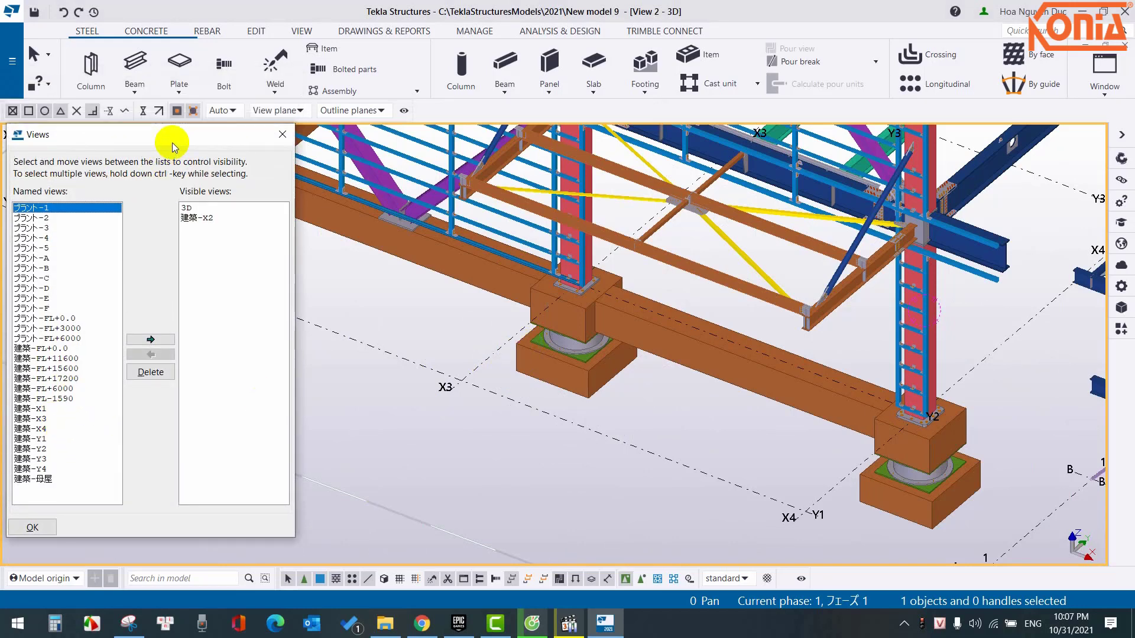
pyautogui.click(51, 420)
pyautogui.click(150, 339)
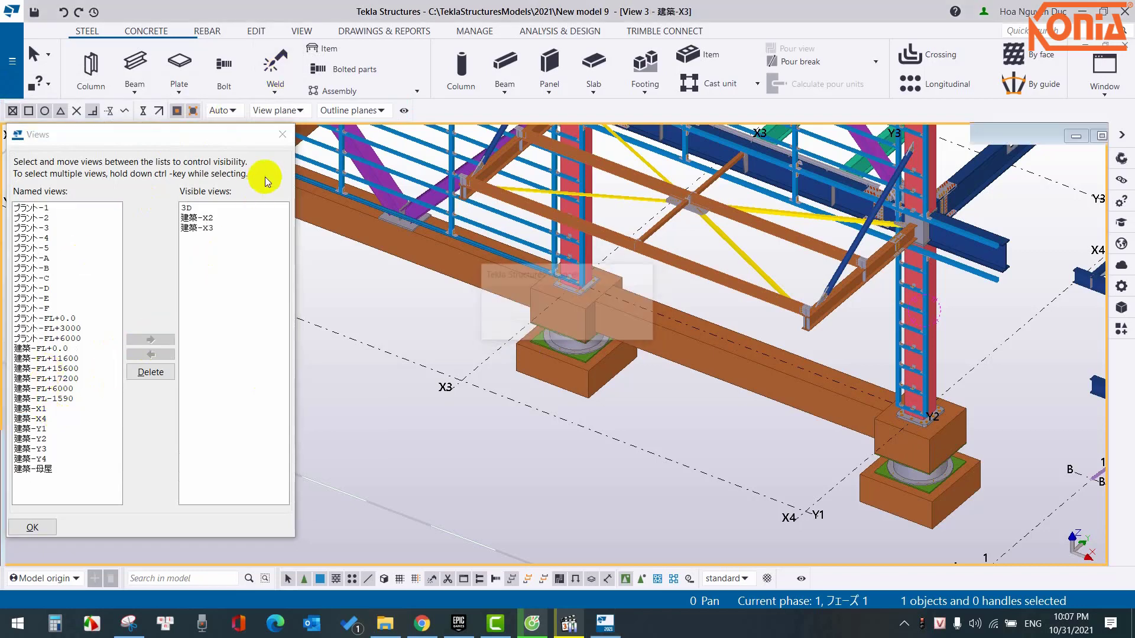
pyautogui.click(282, 134)
# - Confirm 建築-X3's 1000 up/down view depth, orbit it into 3D, and render parts solid
pyautogui.doubleClick(460, 232)
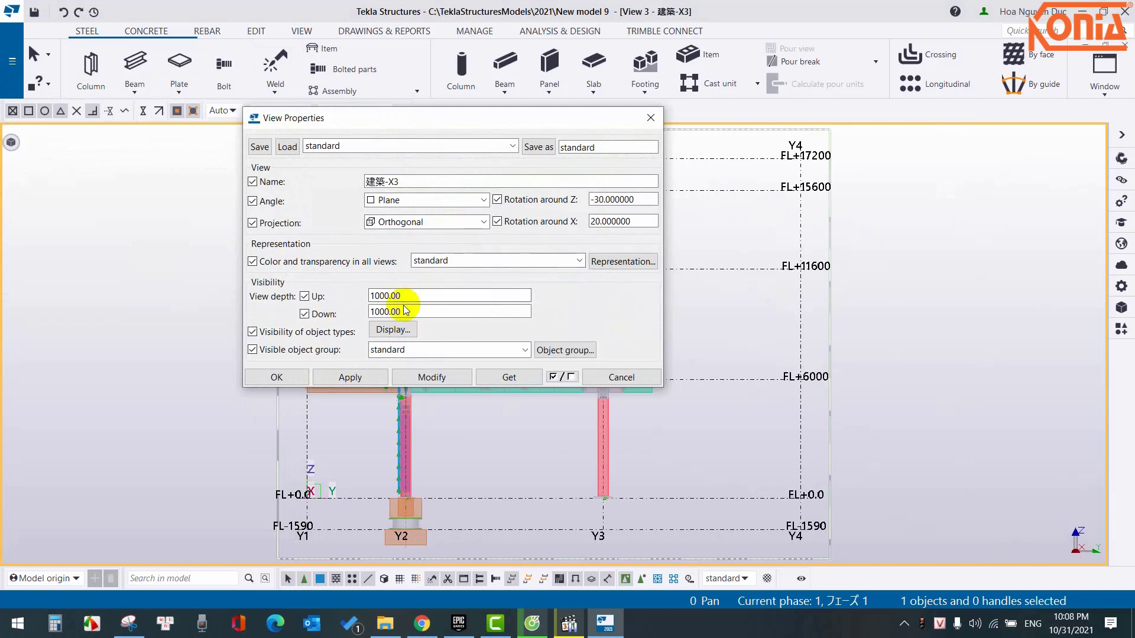
pyautogui.click(611, 376)
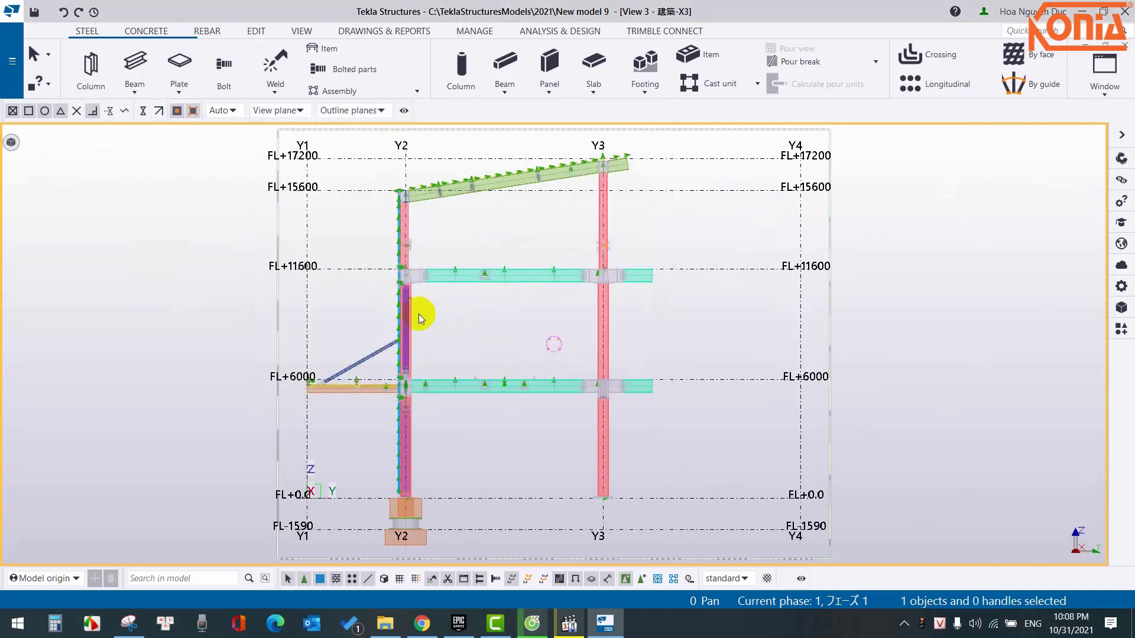
pyautogui.keyDown('ctrl'); pyautogui.moveTo(418, 314); pyautogui.dragTo(331, 325, button='middle'); pyautogui.keyUp('ctrl')
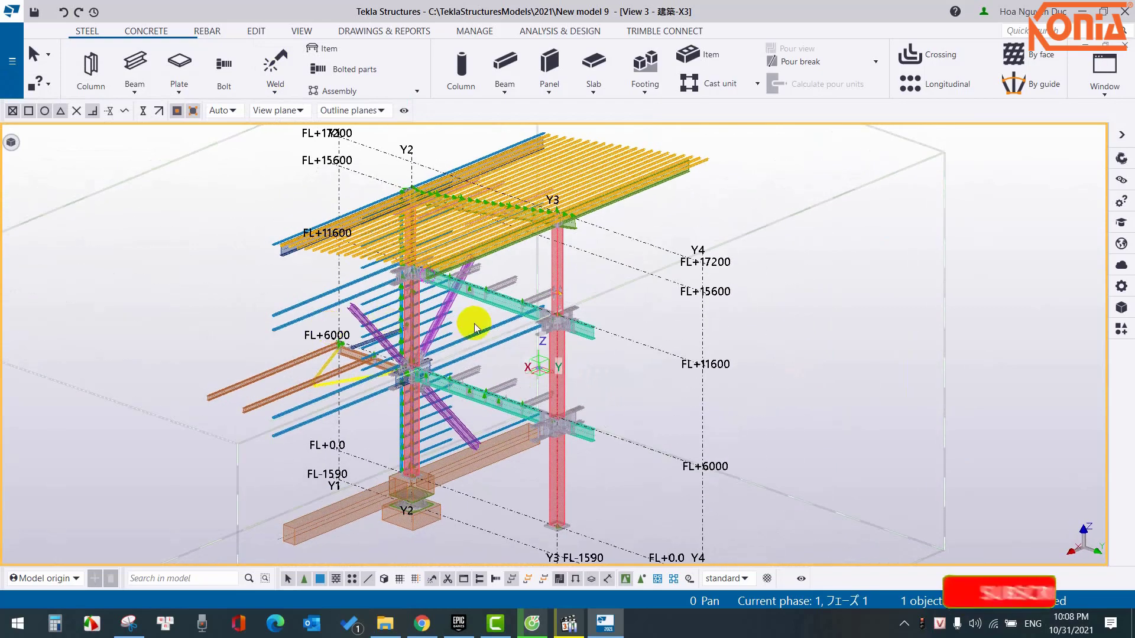
pyautogui.hotkey('ctrl', '4')
# - Orbit and zoom so the entire steel model fits the 建築-X3 work area
pyautogui.moveTo(474, 328)
pyautogui.keyDown('ctrl'); pyautogui.mouseDown(button='middle')
pyautogui.moveTo(431, 259)
pyautogui.moveTo(436, 283)
pyautogui.moveTo(469, 304)
pyautogui.moveTo(292, 279)
pyautogui.moveTo(233, 291)
pyautogui.moveTo(283, 203)
pyautogui.moveTo(444, 230)
pyautogui.moveTo(539, 312)
pyautogui.moveTo(522, 294)
pyautogui.mouseUp(button='middle'); pyautogui.keyUp('ctrl')
pyautogui.scroll(-3, 469, 304)
pyautogui.scroll(4, 438, 260)
pyautogui.scroll(3, 522, 293)
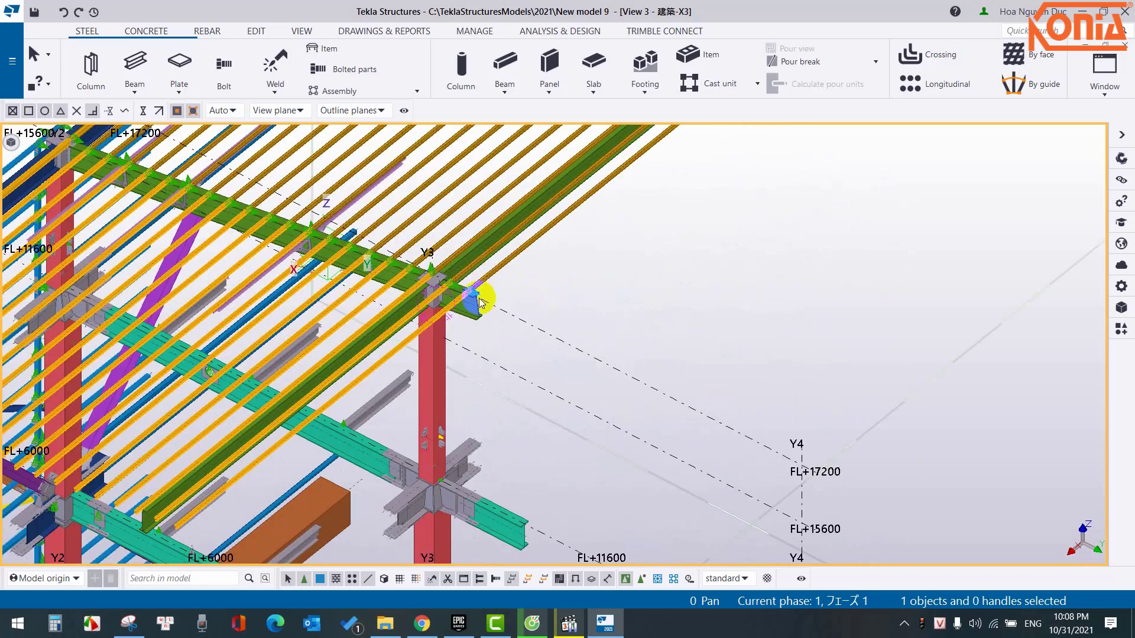
pyautogui.scroll(-5, 479, 298)
pyautogui.scroll(3, 479, 298)
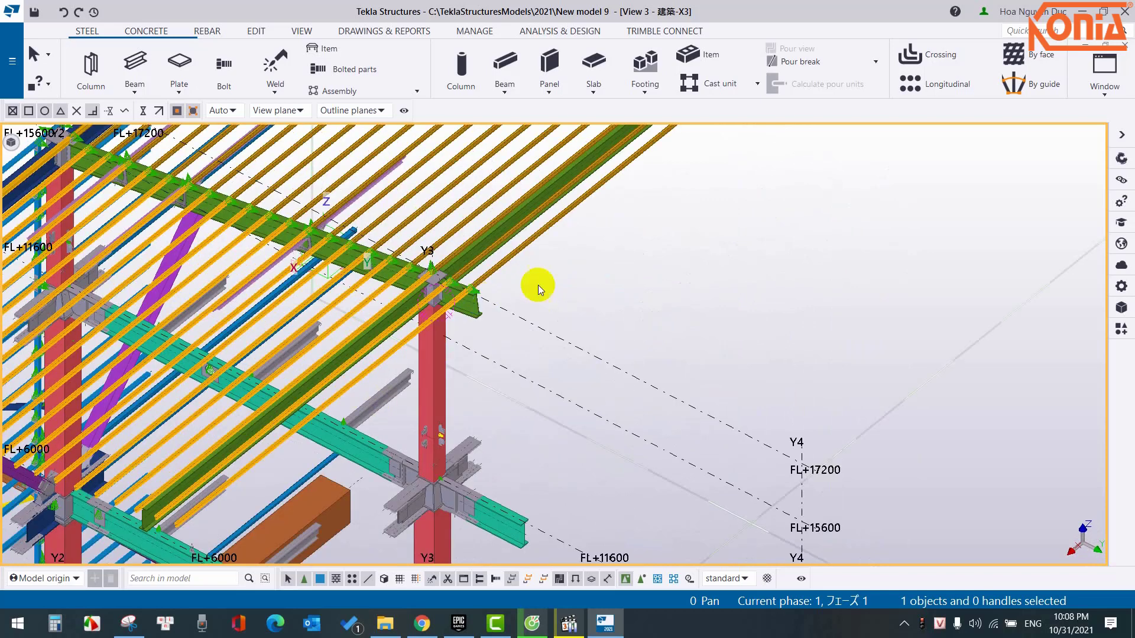
pyautogui.scroll(-3, 482, 327)
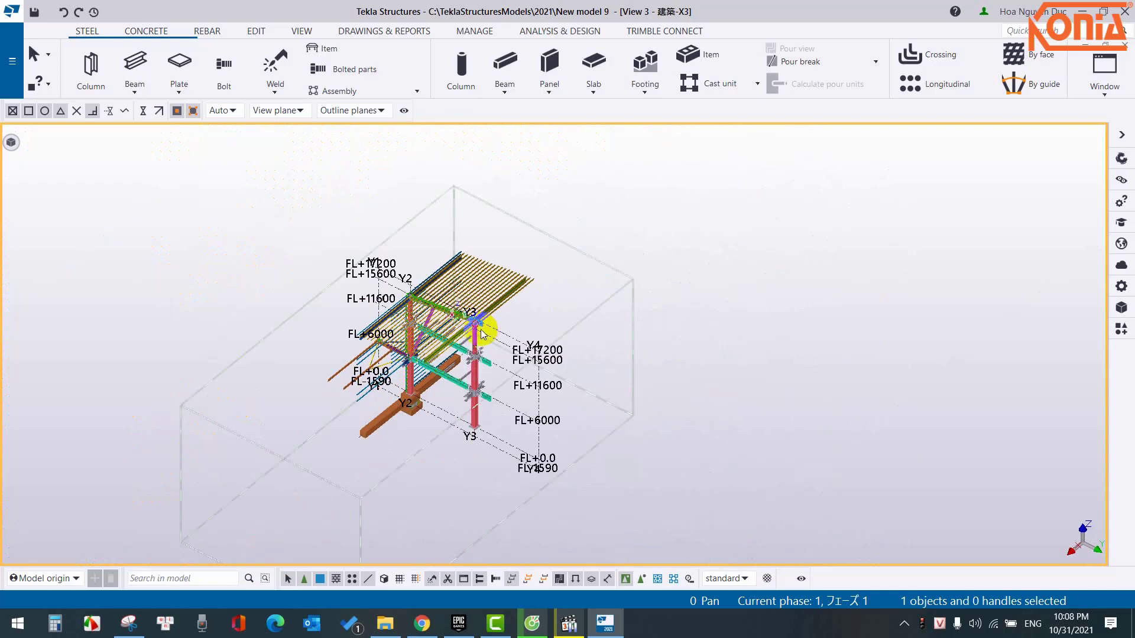
# - Add view depth clip planes to 建築-X3 and orbit in to inspect the X3 frame
pyautogui.click(12, 142)
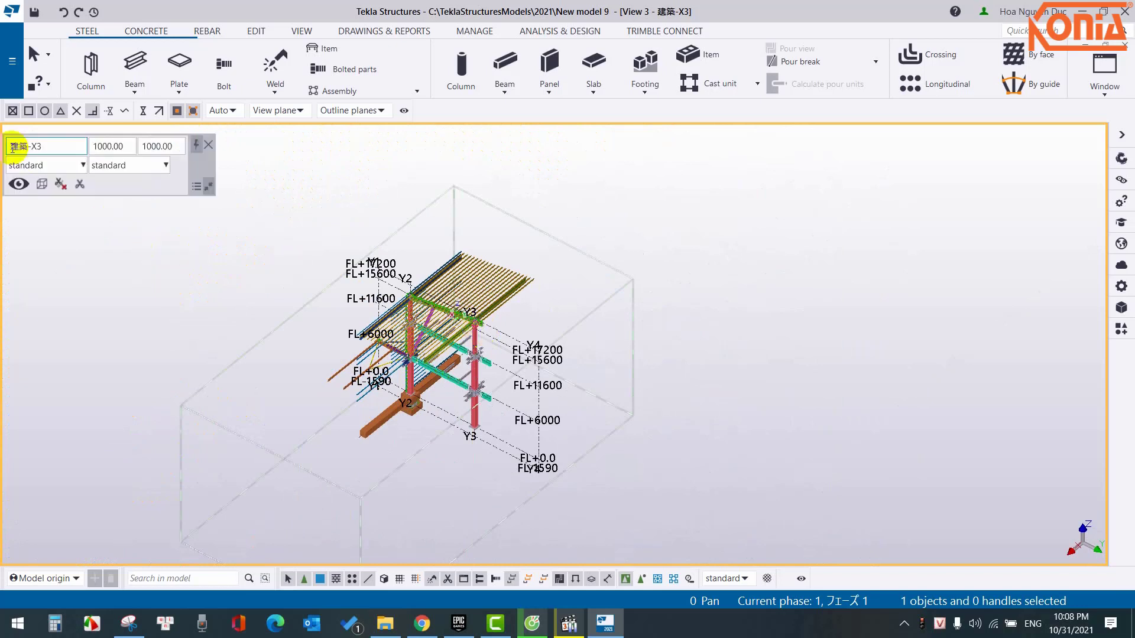
pyautogui.click(79, 186)
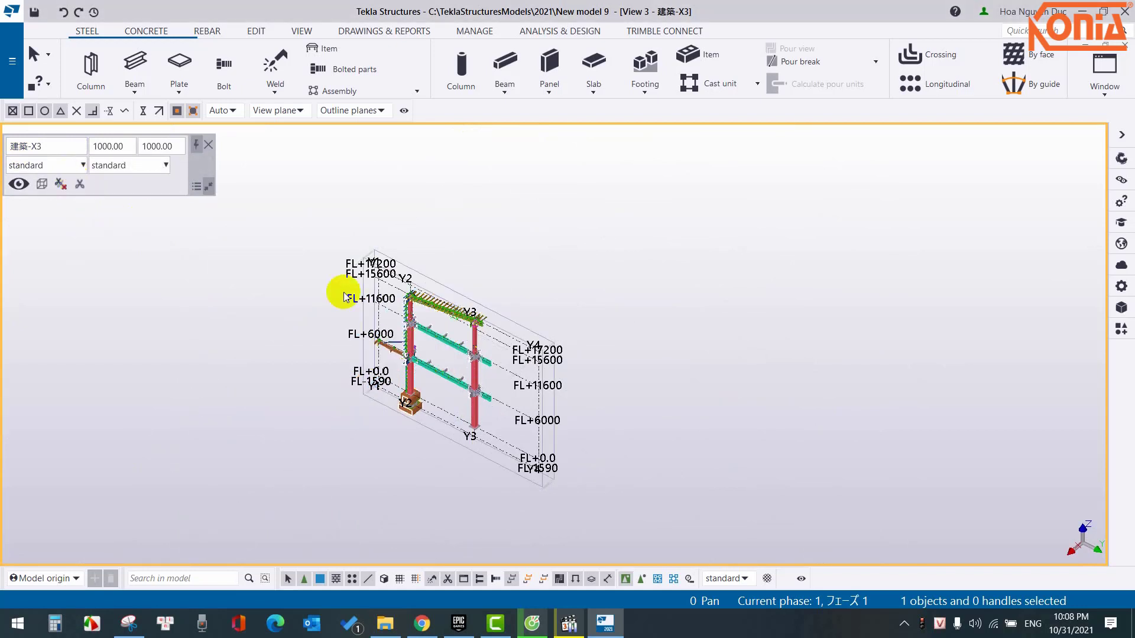
pyautogui.scroll(3, 522, 314)
pyautogui.scroll(3, 482, 325)
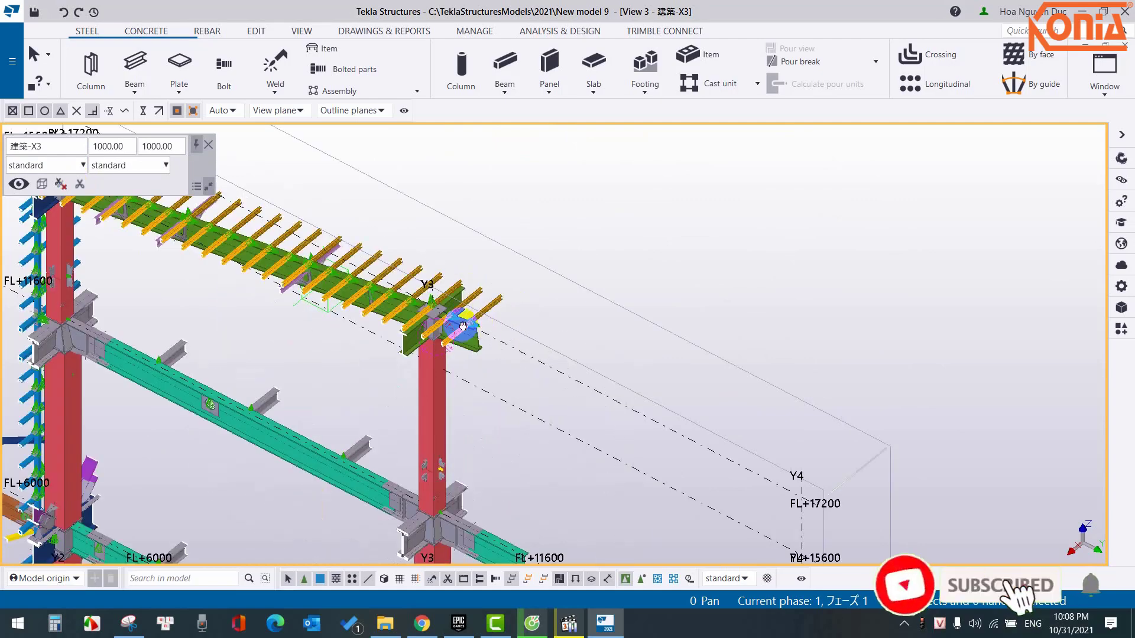
pyautogui.moveTo(481, 325)
pyautogui.keyDown('ctrl'); pyautogui.mouseDown(button='middle')
pyautogui.moveTo(360, 293)
pyautogui.moveTo(317, 236)
pyautogui.moveTo(400, 246)
pyautogui.mouseUp(button='middle'); pyautogui.keyUp('ctrl')
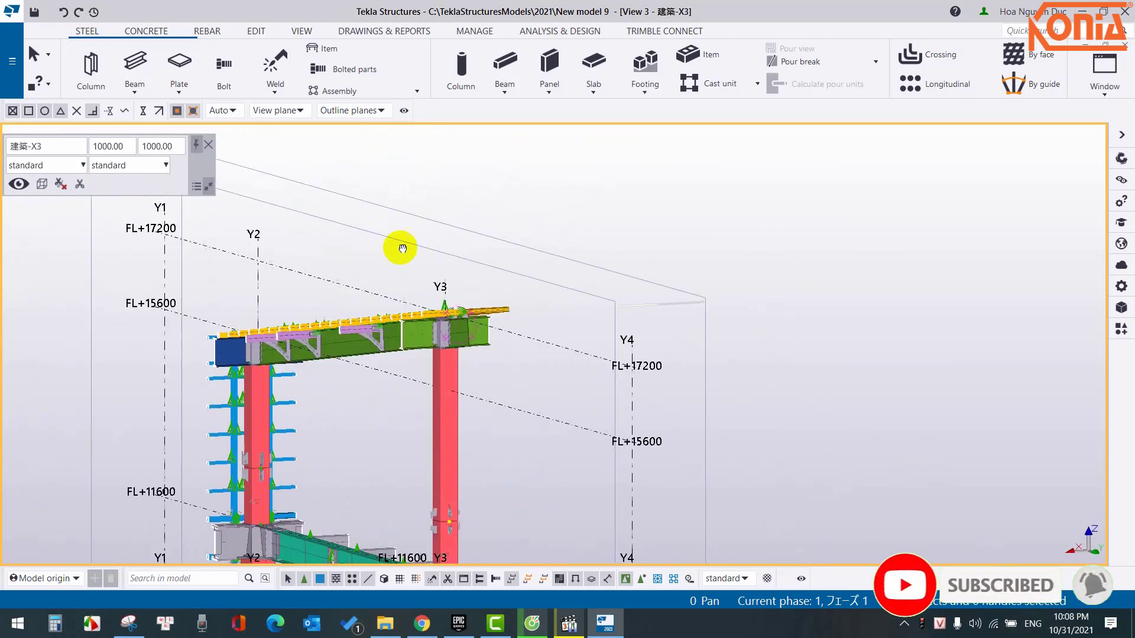
pyautogui.scroll(3, 574, 267)
pyautogui.moveTo(574, 267)
pyautogui.keyDown('ctrl'); pyautogui.mouseDown(button='middle')
pyautogui.moveTo(730, 260)
pyautogui.moveTo(793, 235)
pyautogui.moveTo(676, 202)
pyautogui.moveTo(324, 266)
pyautogui.moveTo(451, 322)
pyautogui.mouseUp(button='middle'); pyautogui.keyUp('ctrl')
pyautogui.scroll(3, 449, 337)
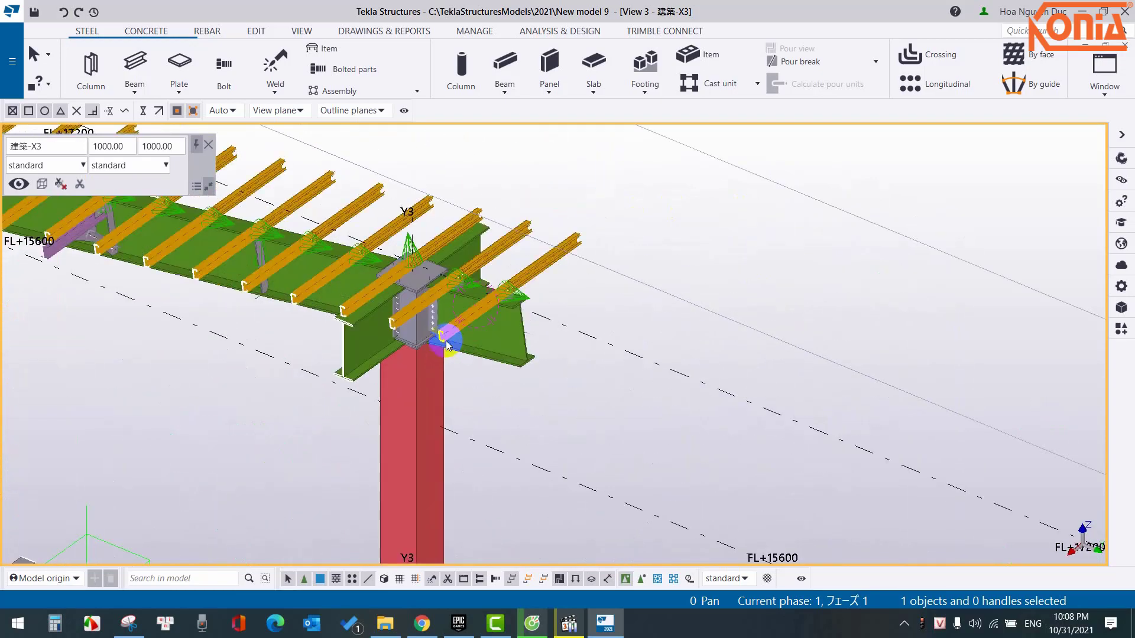
pyautogui.scroll(2, 446, 340)
pyautogui.scroll(-10, 447, 340)
pyautogui.moveTo(382, 450); pyautogui.dragTo(527, 266, button='middle')
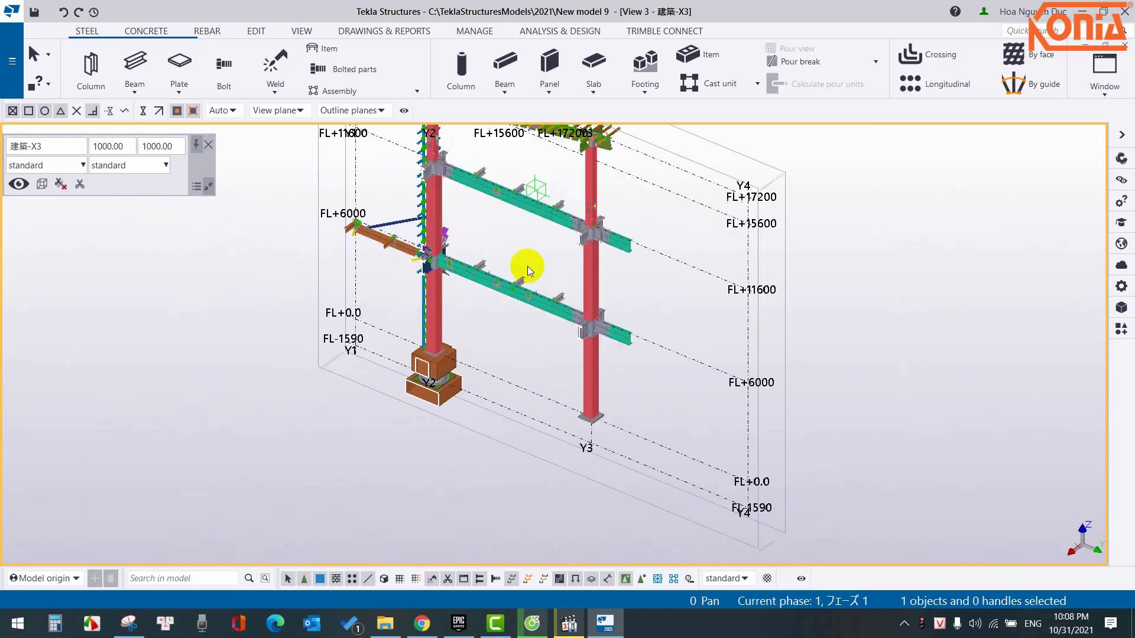
pyautogui.moveTo(471, 318)
pyautogui.keyDown('ctrl'); pyautogui.mouseDown(button='middle')
pyautogui.moveTo(398, 271)
pyautogui.moveTo(266, 266)
pyautogui.moveTo(157, 337)
pyautogui.moveTo(481, 286)
pyautogui.moveTo(487, 335)
pyautogui.mouseUp(button='middle'); pyautogui.keyUp('ctrl')
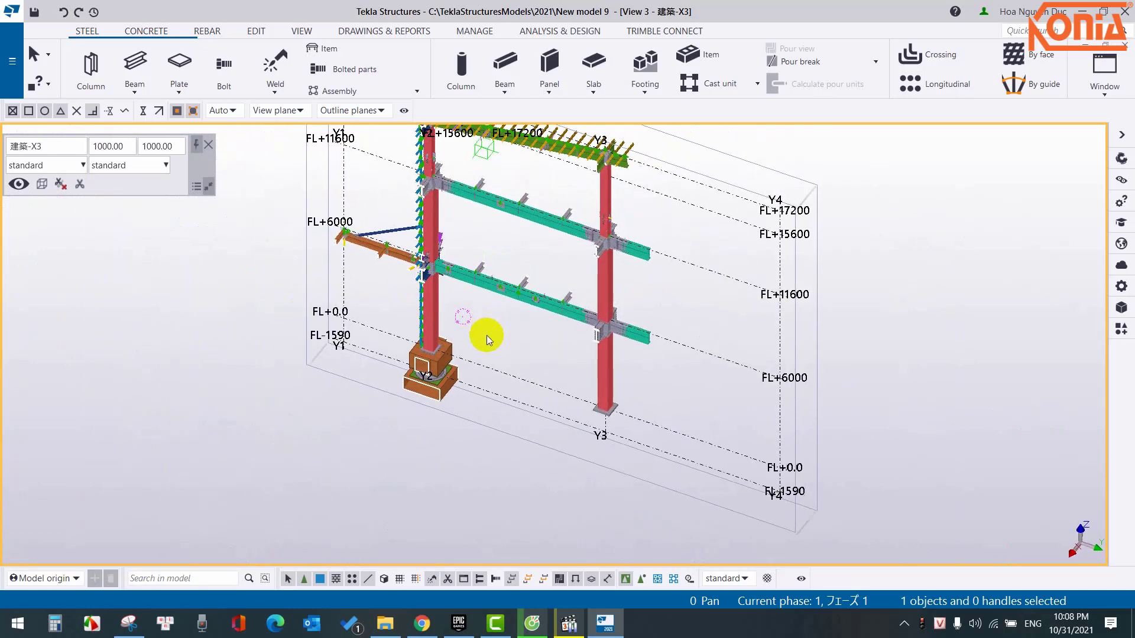
pyautogui.scroll(2, 429, 240)
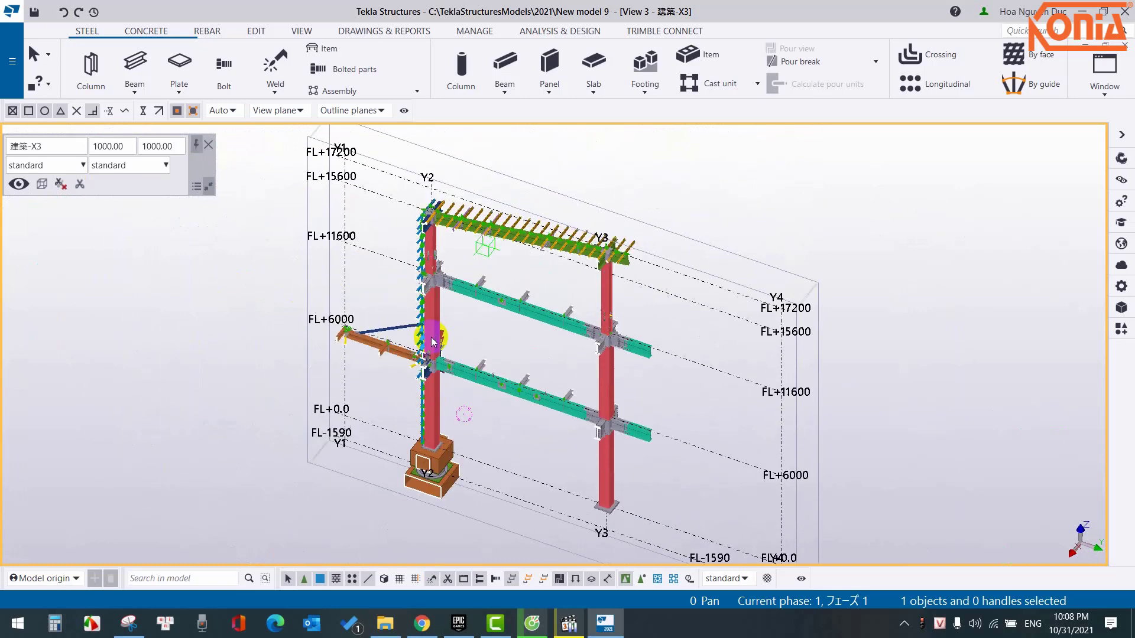
pyautogui.scroll(2, 431, 254)
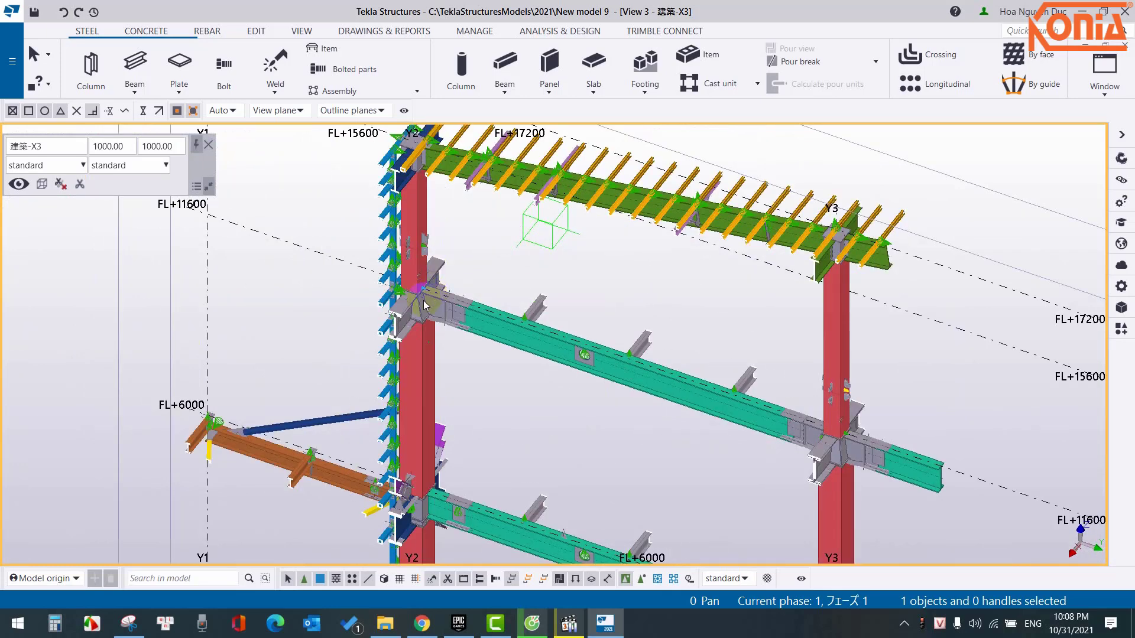
pyautogui.moveTo(423, 300)
pyautogui.keyDown('ctrl'); pyautogui.mouseDown(button='middle')
pyautogui.moveTo(544, 303)
pyautogui.moveTo(690, 233)
pyautogui.moveTo(737, 226)
pyautogui.moveTo(697, 243)
pyautogui.moveTo(474, 253)
pyautogui.moveTo(395, 300)
pyautogui.mouseUp(button='middle'); pyautogui.keyUp('ctrl')
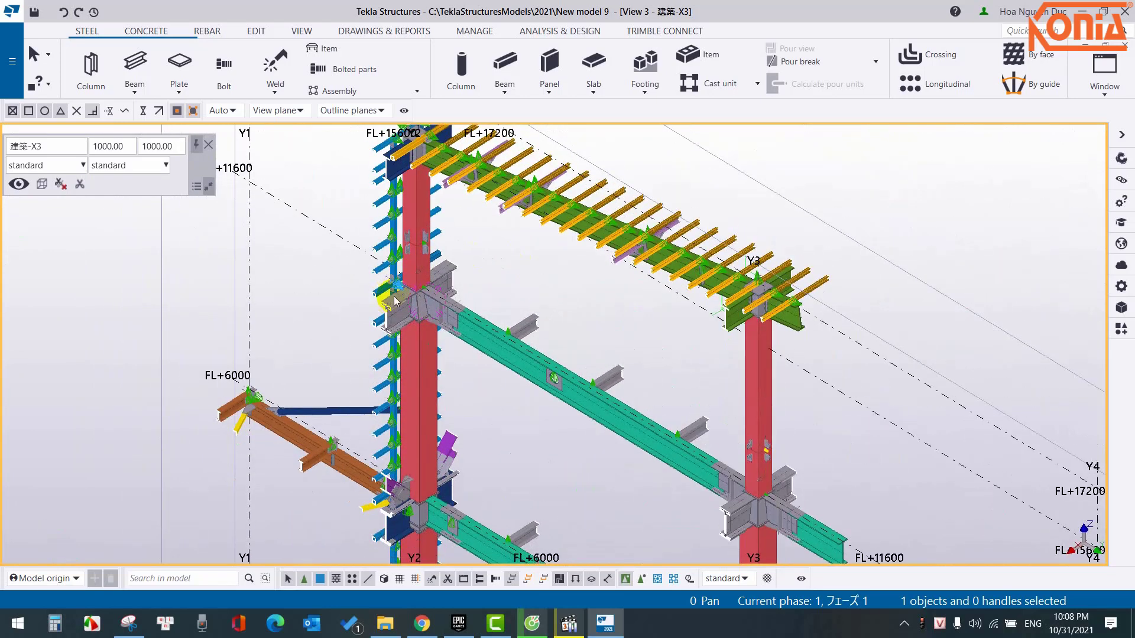
pyautogui.scroll(2, 422, 310)
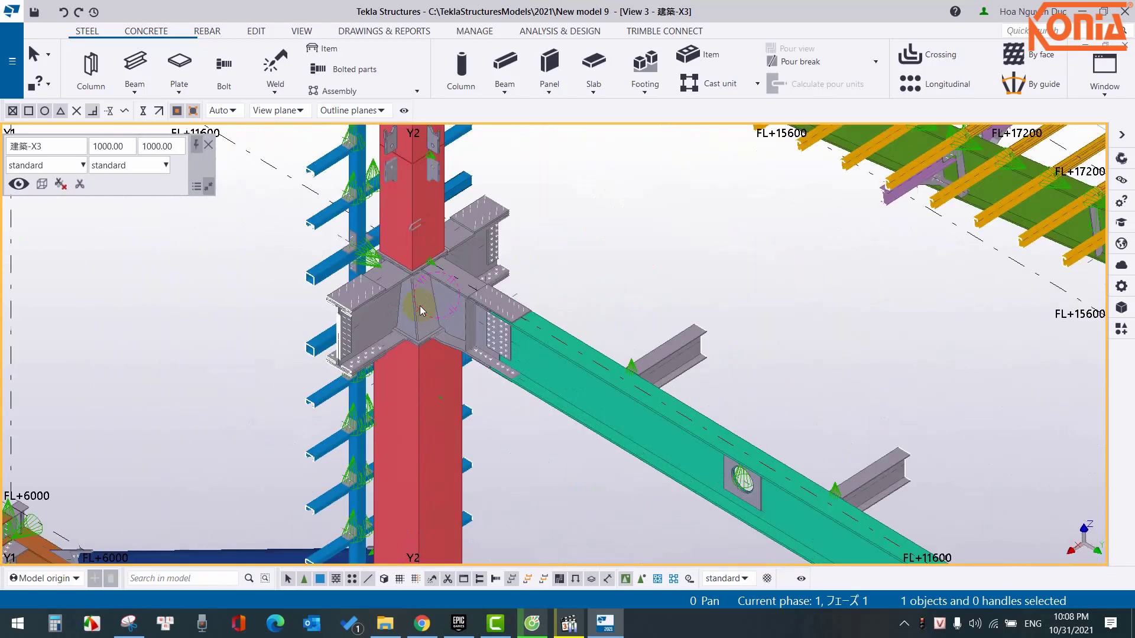
pyautogui.scroll(-4, 423, 311)
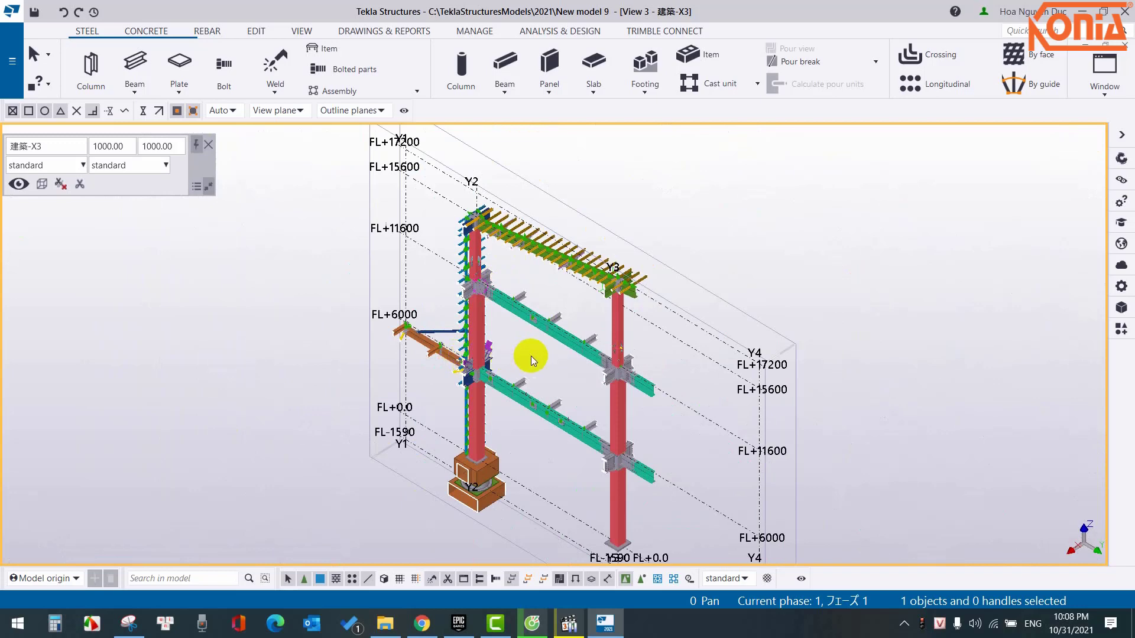
pyautogui.scroll(2, 625, 385)
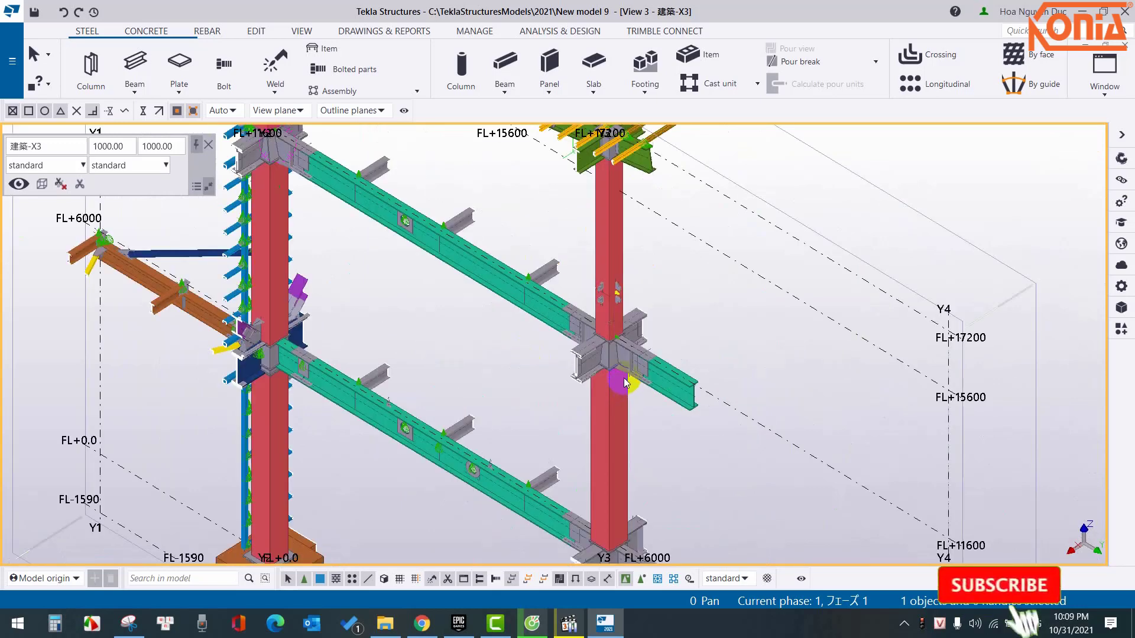
pyautogui.moveTo(622, 379); pyautogui.dragTo(624, 464, button='middle')
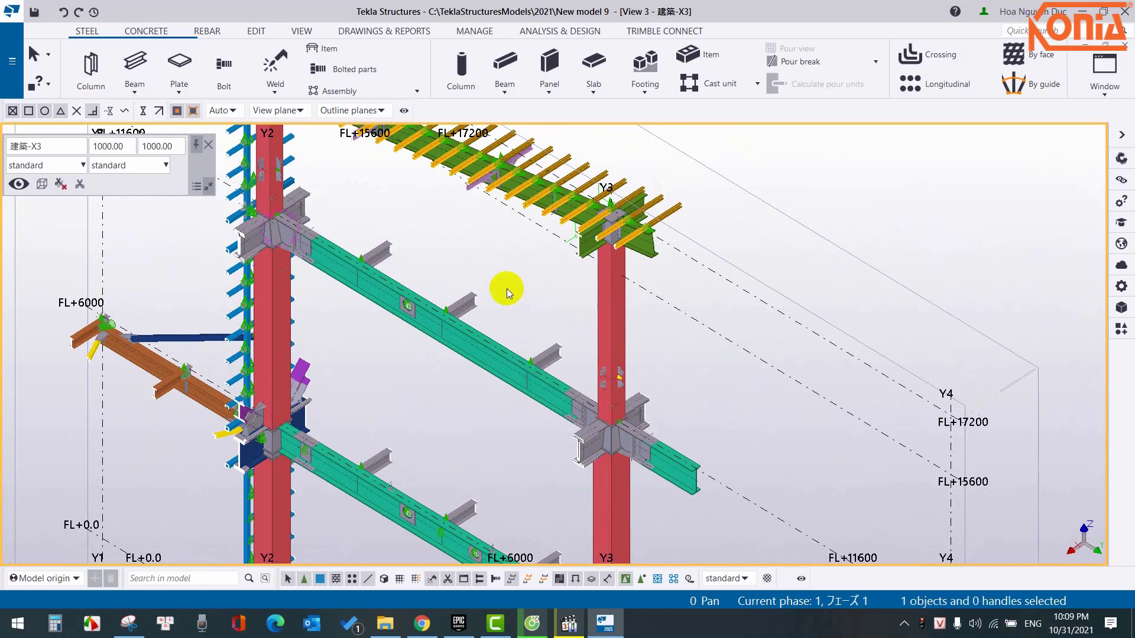
pyautogui.moveTo(506, 289); pyautogui.dragTo(556, 397, button='middle')
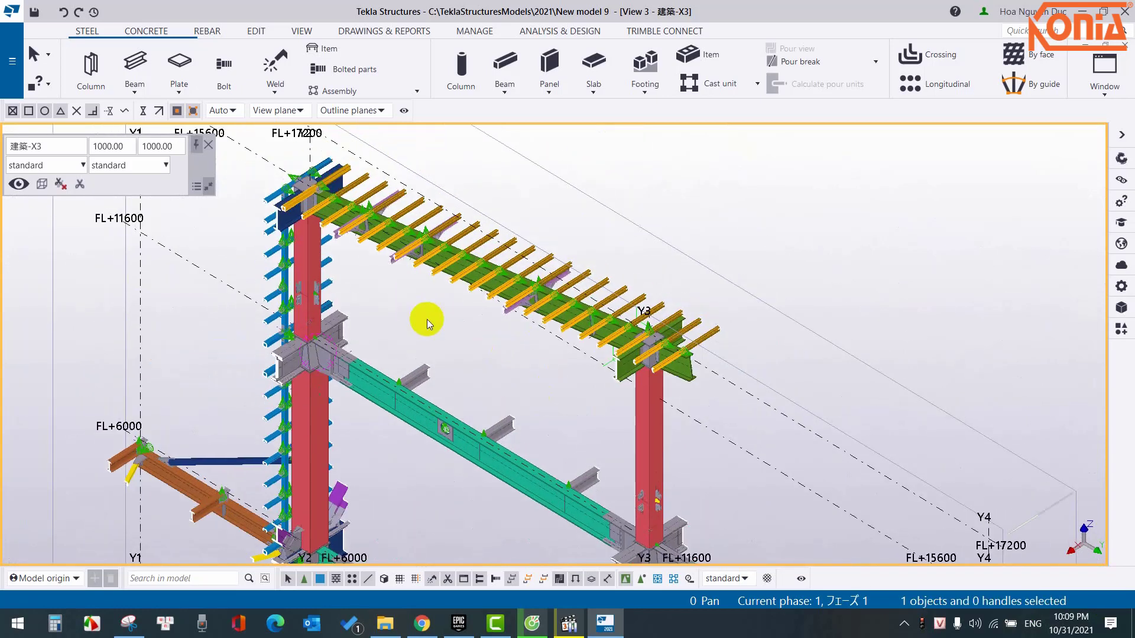
# - Set the X3 view depth to 500 up and down and clip the model at those planes
pyautogui.doubleClick(104, 146)
pyautogui.write('5')
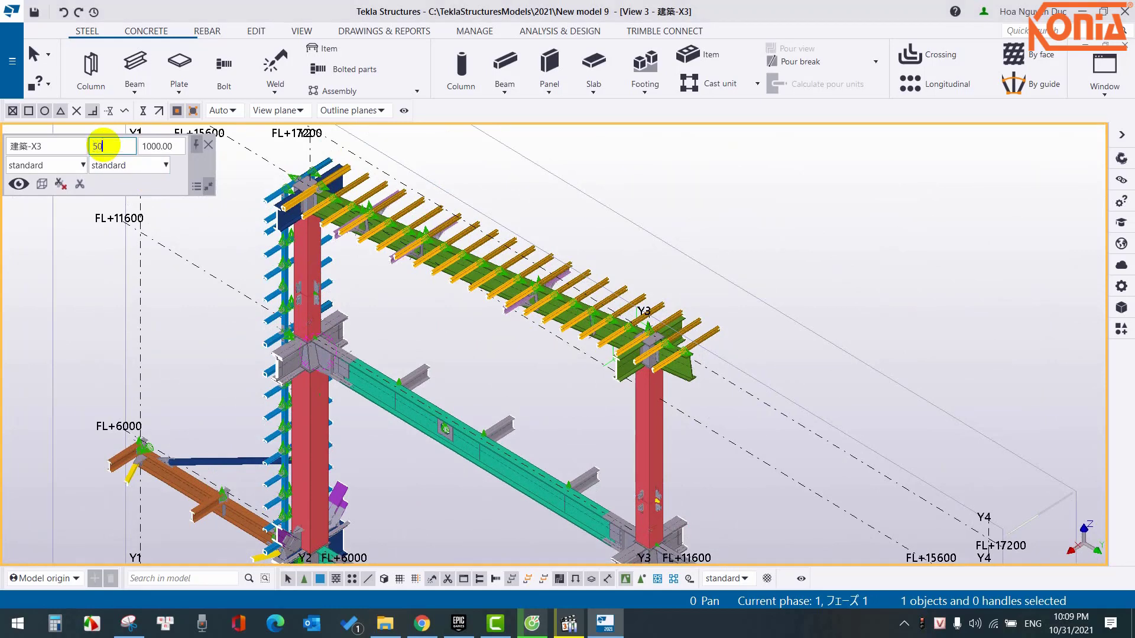
pyautogui.write('0')
pyautogui.doubleClick(152, 146)
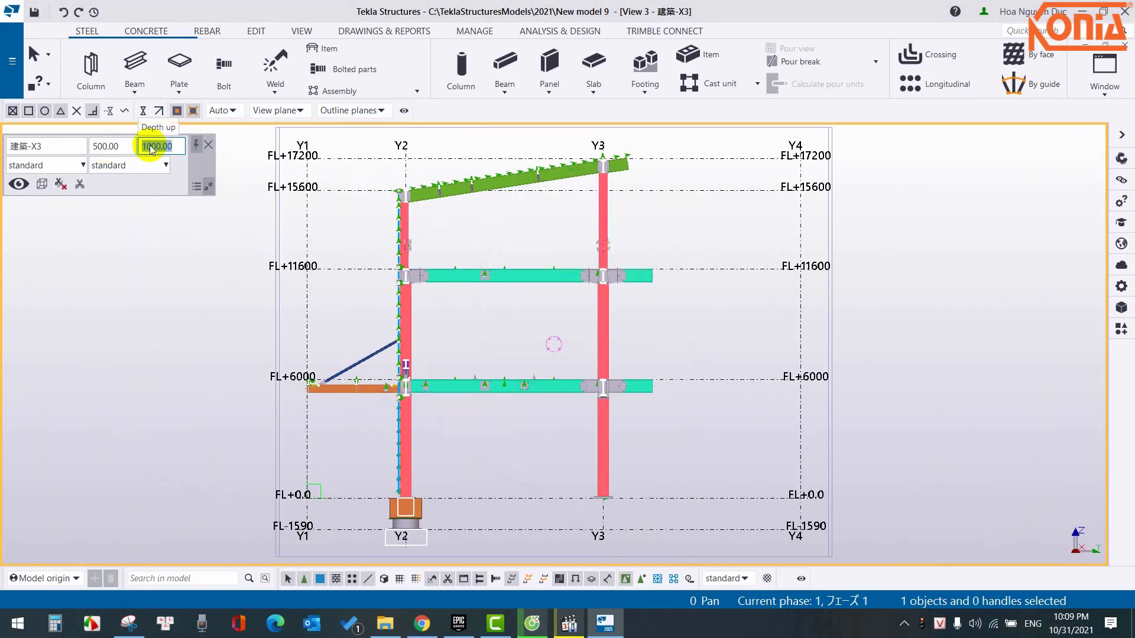
pyautogui.write('50')
pyautogui.press('Return')
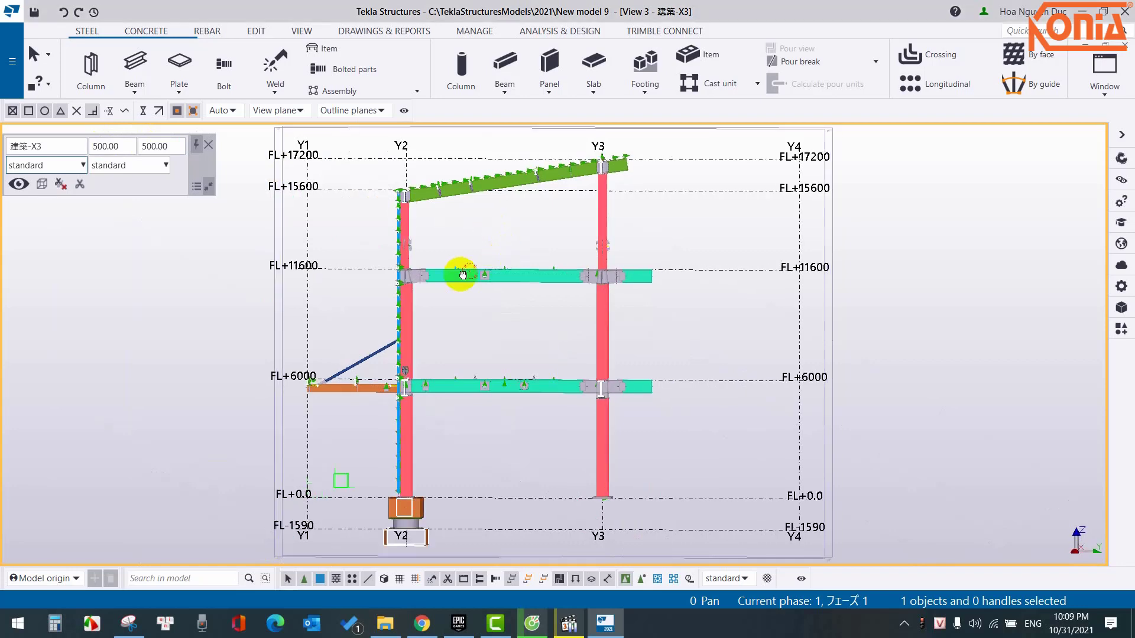
pyautogui.hotkey('ctrl', 'p')
pyautogui.scroll(5, 434, 230)
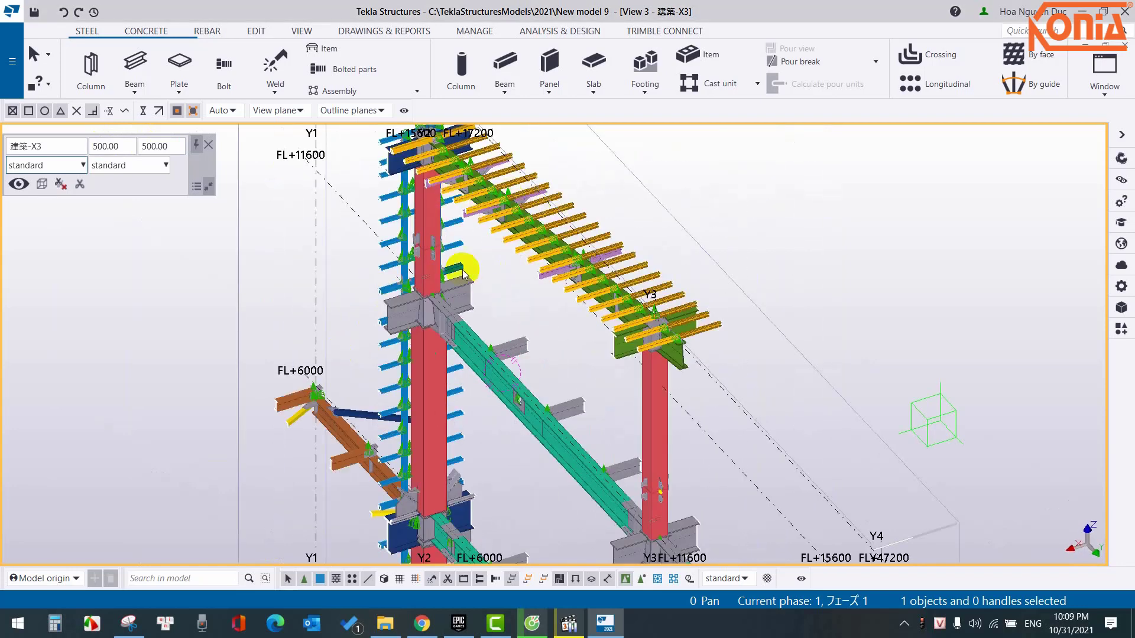
pyautogui.click(80, 185)
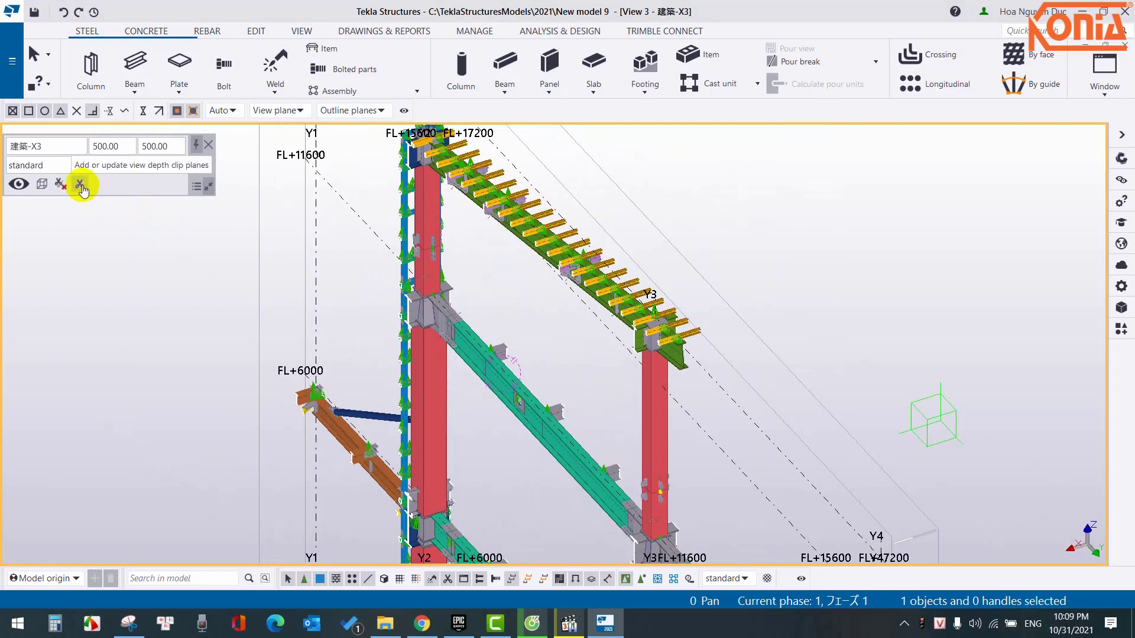
pyautogui.moveTo(412, 334)
pyautogui.keyDown('ctrl'); pyautogui.mouseDown(button='middle')
pyautogui.moveTo(528, 284)
pyautogui.moveTo(469, 297)
pyautogui.moveTo(796, 266)
pyautogui.moveTo(755, 337)
pyautogui.moveTo(672, 365)
pyautogui.moveTo(507, 360)
pyautogui.moveTo(453, 373)
pyautogui.moveTo(358, 297)
pyautogui.moveTo(405, 297)
pyautogui.moveTo(430, 319)
pyautogui.moveTo(646, 329)
pyautogui.moveTo(775, 271)
pyautogui.moveTo(466, 296)
pyautogui.moveTo(446, 349)
pyautogui.mouseUp(button='middle'); pyautogui.keyUp('ctrl')
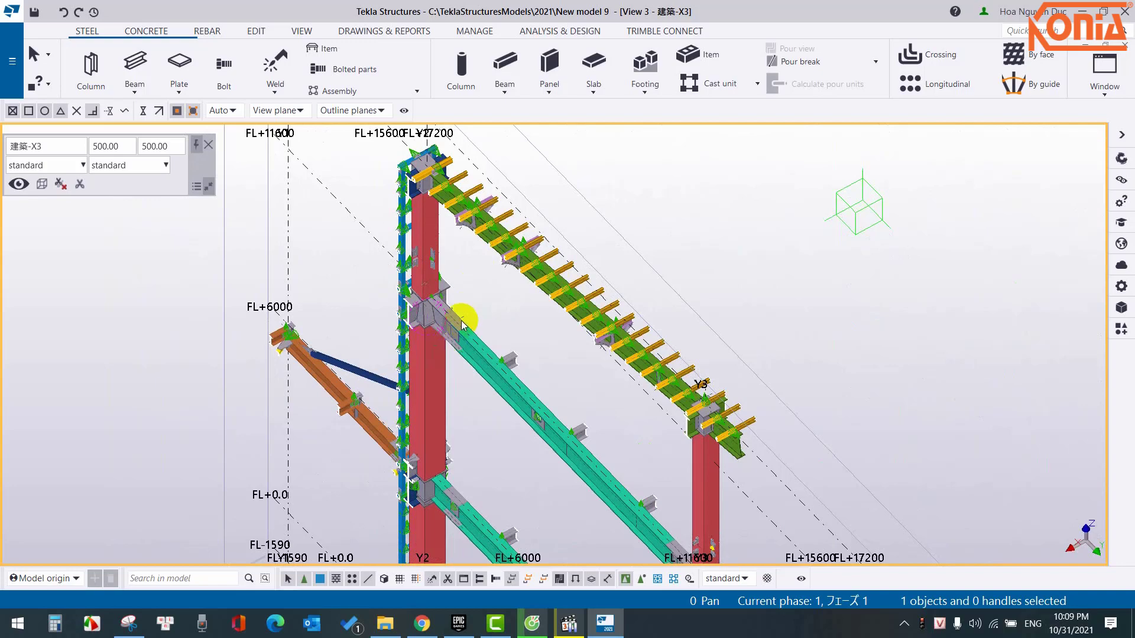
# - Remove the view depth clip planes from the X3 view
pyautogui.click(64, 186)
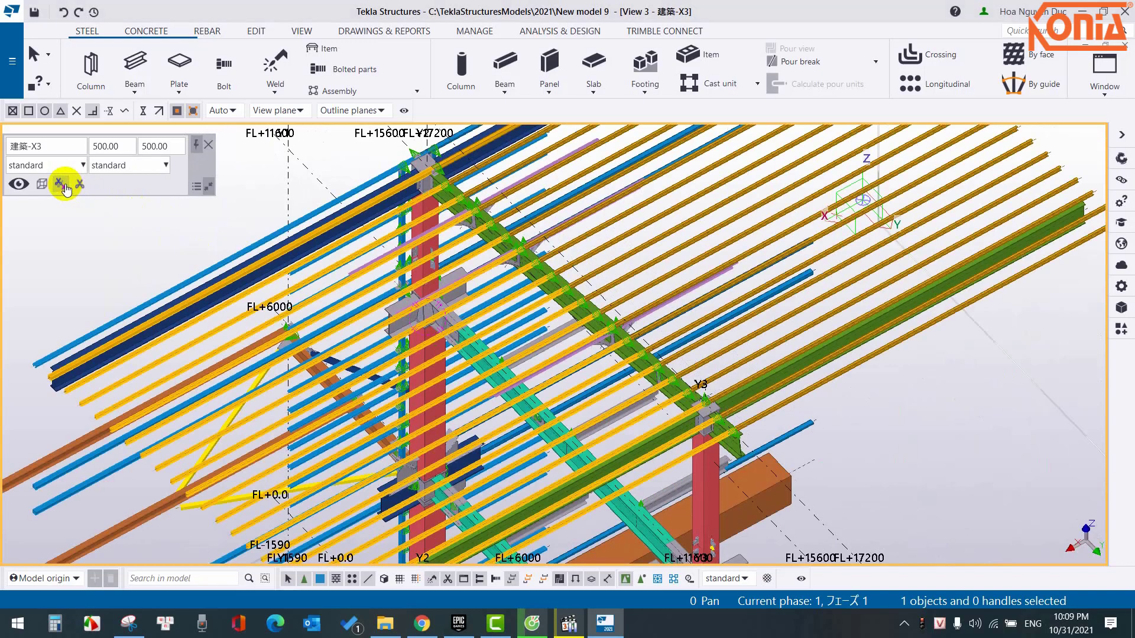
pyautogui.moveTo(457, 369)
pyautogui.keyDown('ctrl'); pyautogui.mouseDown(button='middle')
pyautogui.moveTo(562, 258)
pyautogui.moveTo(759, 286)
pyautogui.moveTo(550, 297)
pyautogui.moveTo(466, 362)
pyautogui.mouseUp(button='middle'); pyautogui.keyUp('ctrl')
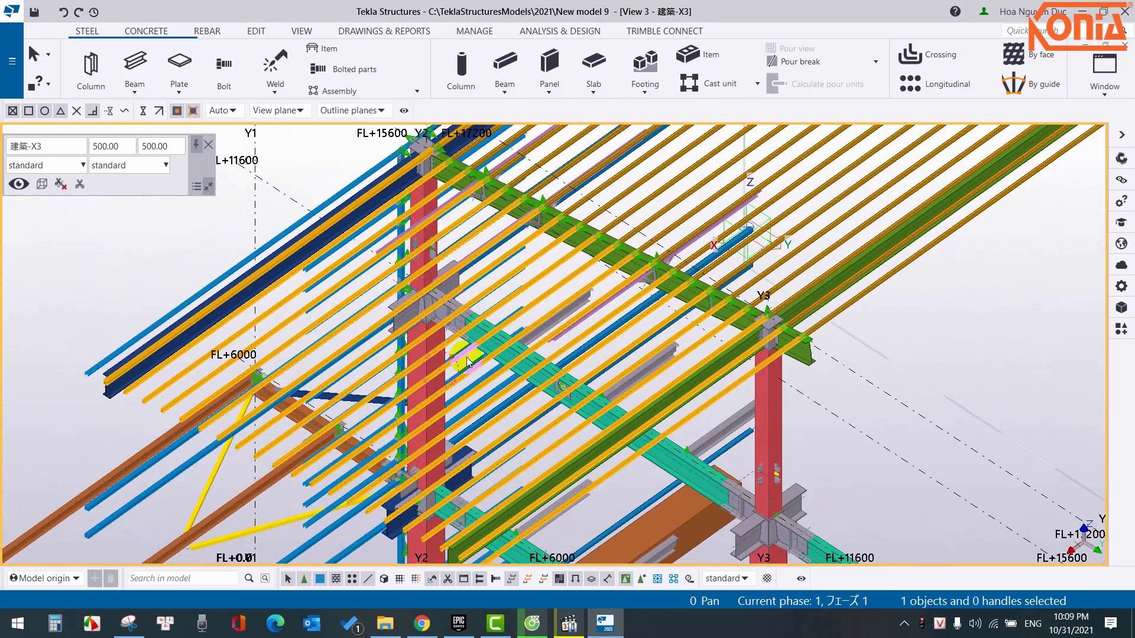
pyautogui.scroll(-5, 467, 362)
# - Return X3 to its flat plane view and switch to the 3D view of the whole model
pyautogui.hotkey('ctrl', 'p')
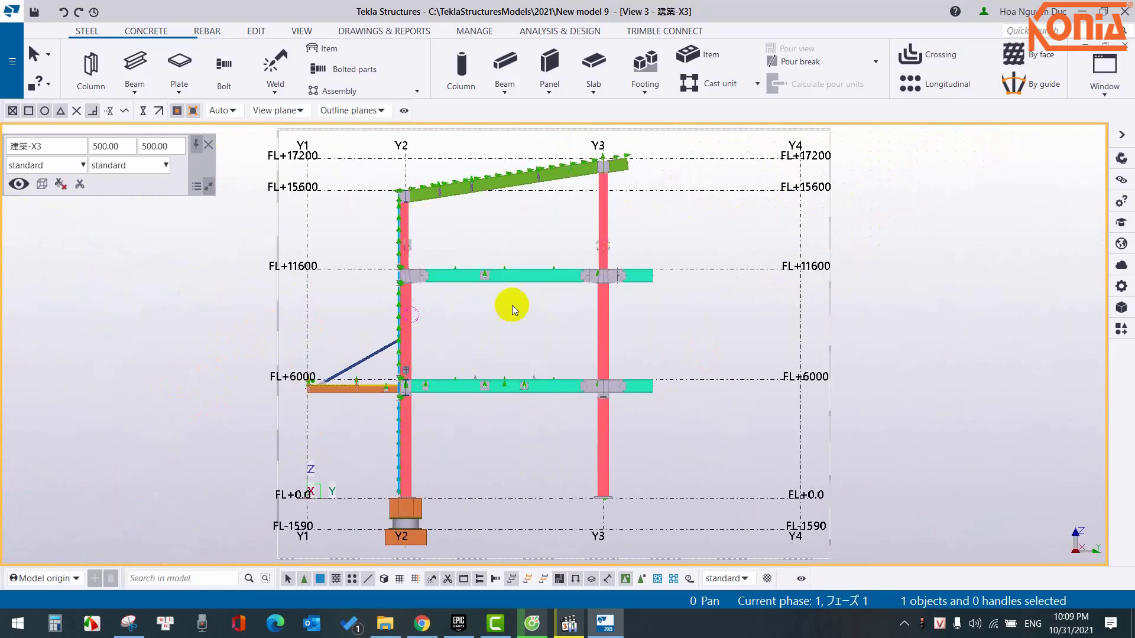
pyautogui.hotkey('ctrl', 'Tab')
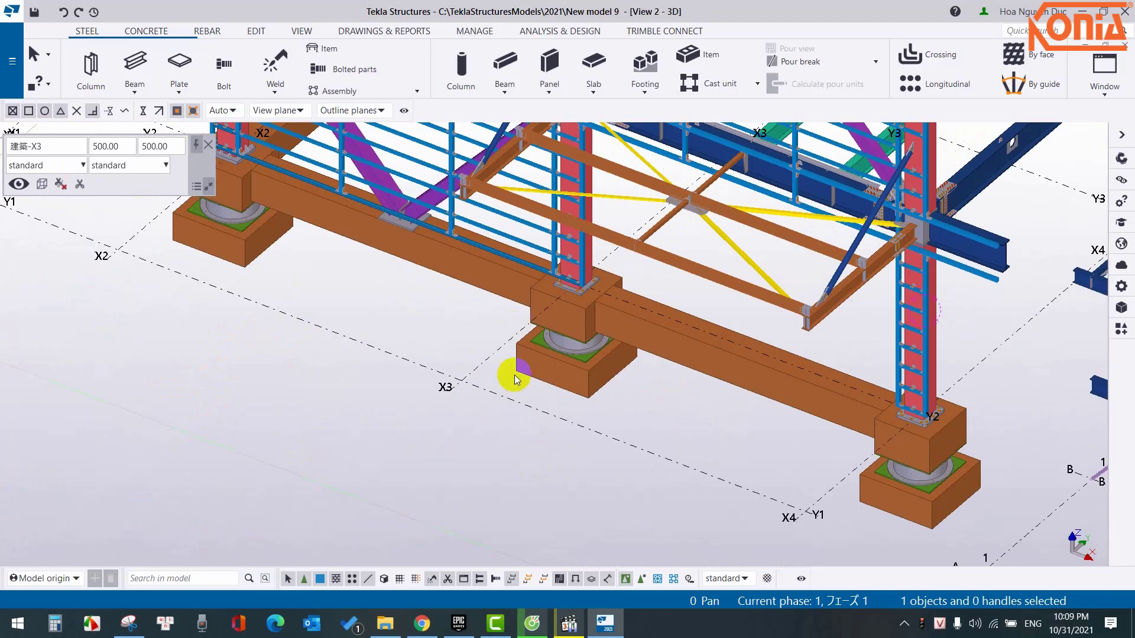
pyautogui.scroll(-5, 507, 373)
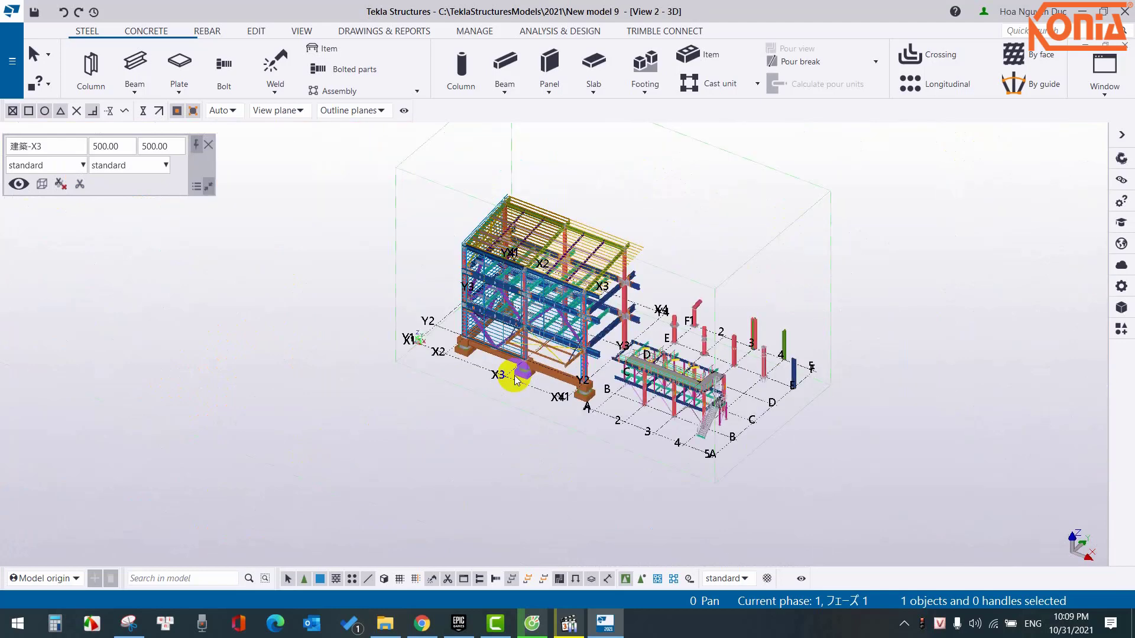
# - Add view depth clip planes to the 3D view and orbit to view the building from above
pyautogui.click(80, 187)
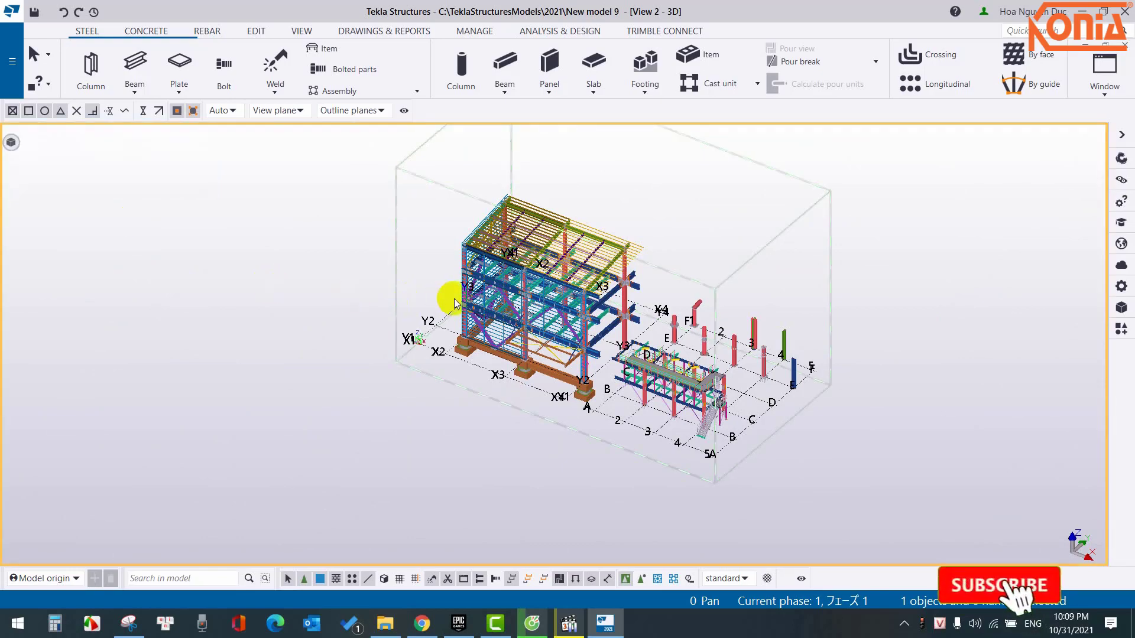
pyautogui.scroll(5, 467, 296)
pyautogui.moveTo(482, 289)
pyautogui.keyDown('ctrl'); pyautogui.mouseDown(button='middle')
pyautogui.moveTo(271, 299)
pyautogui.moveTo(586, 267)
pyautogui.mouseUp(button='middle'); pyautogui.keyUp('ctrl')
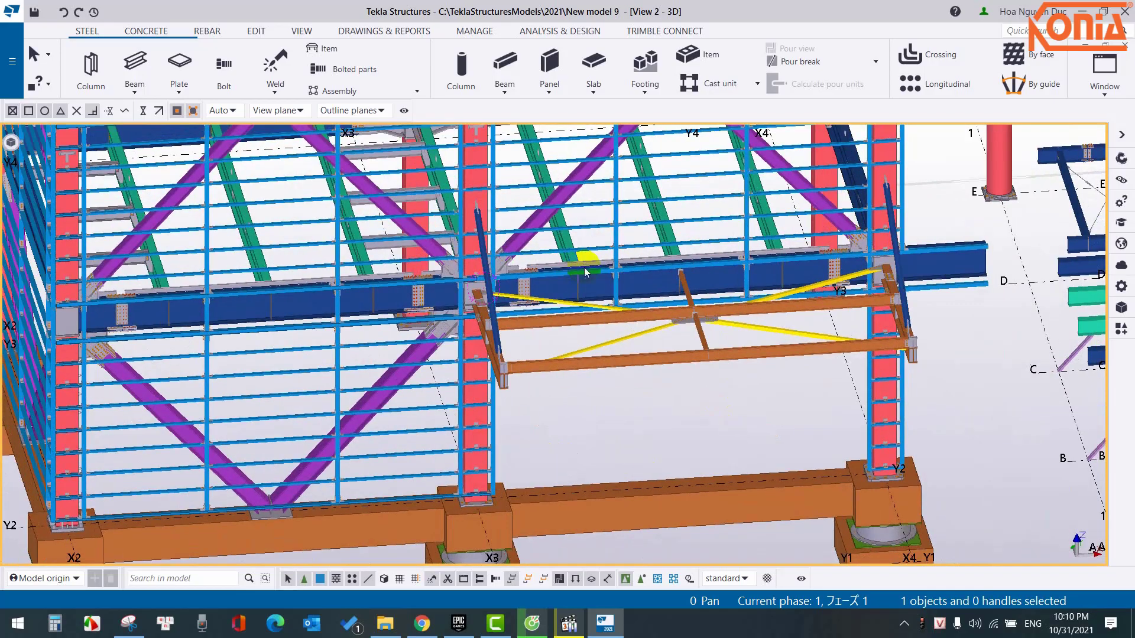
pyautogui.keyDown('ctrl'); pyautogui.moveTo(527, 284); pyautogui.dragTo(450, 369, button='middle'); pyautogui.keyUp('ctrl')
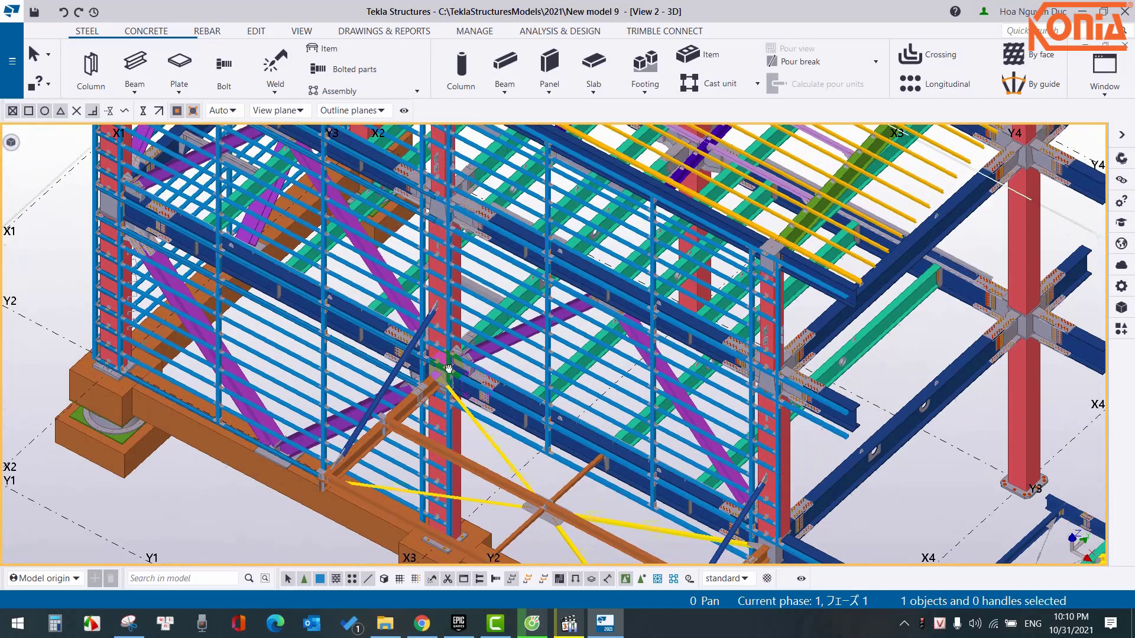